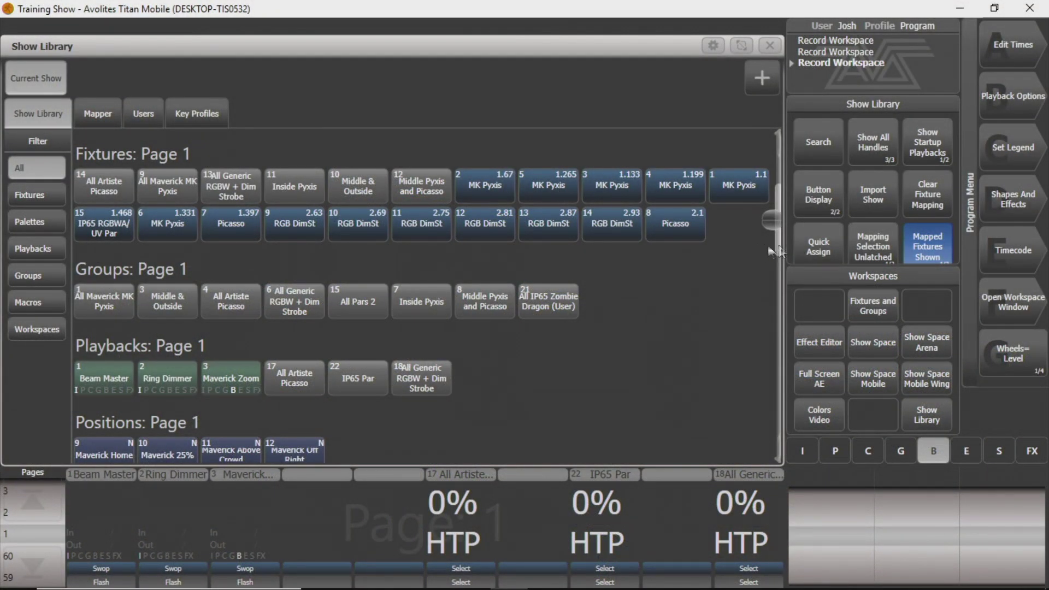
Check the available workspace windows and look through the current show's handles in the Show Library
left_click(1014, 307)
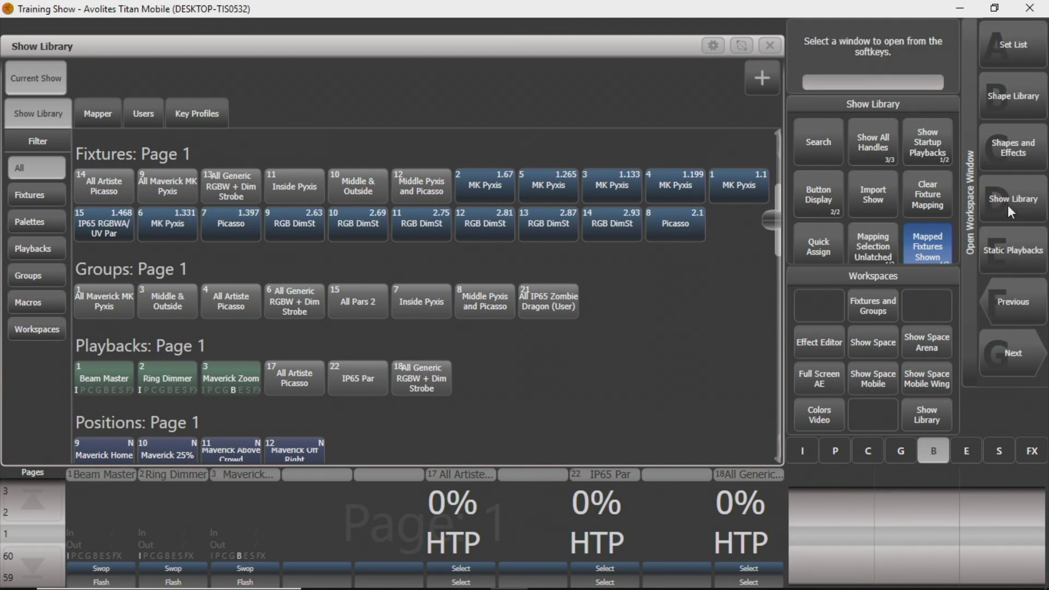
left_click(999, 303)
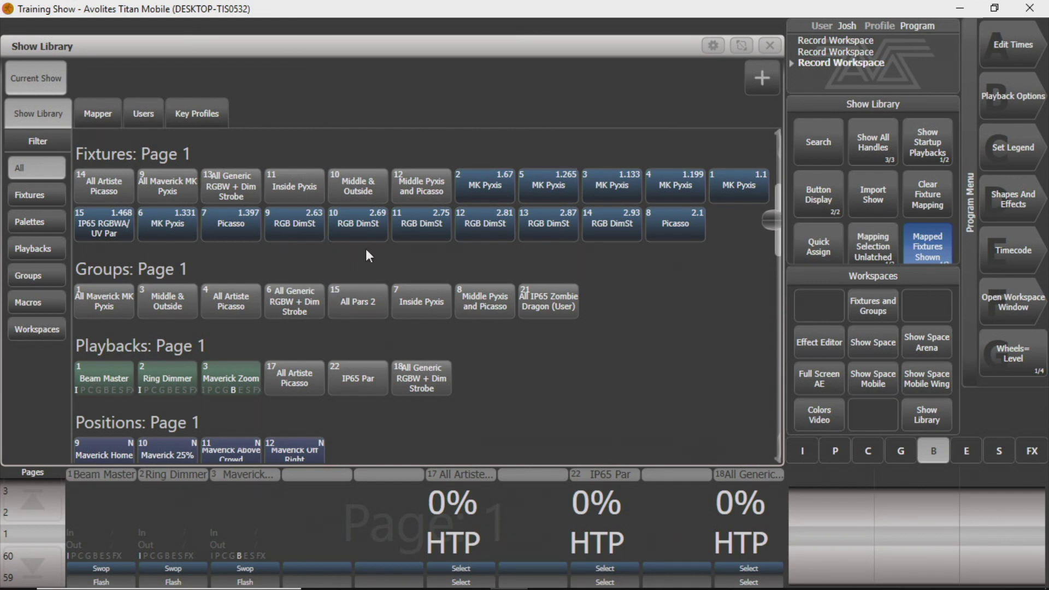
scroll(367, 255, "down", 3)
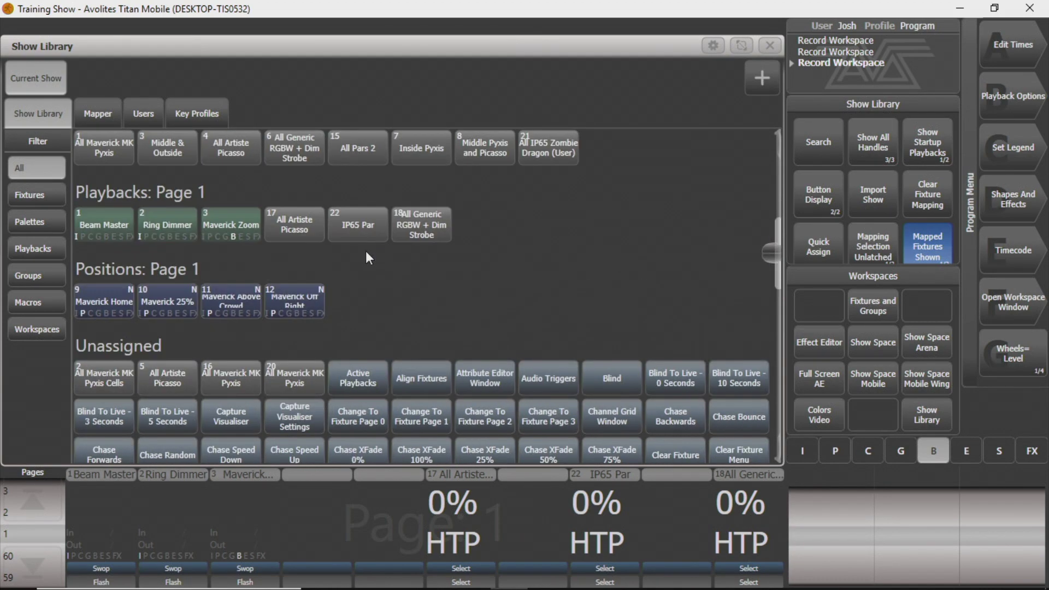
scroll(366, 251, "up", 8)
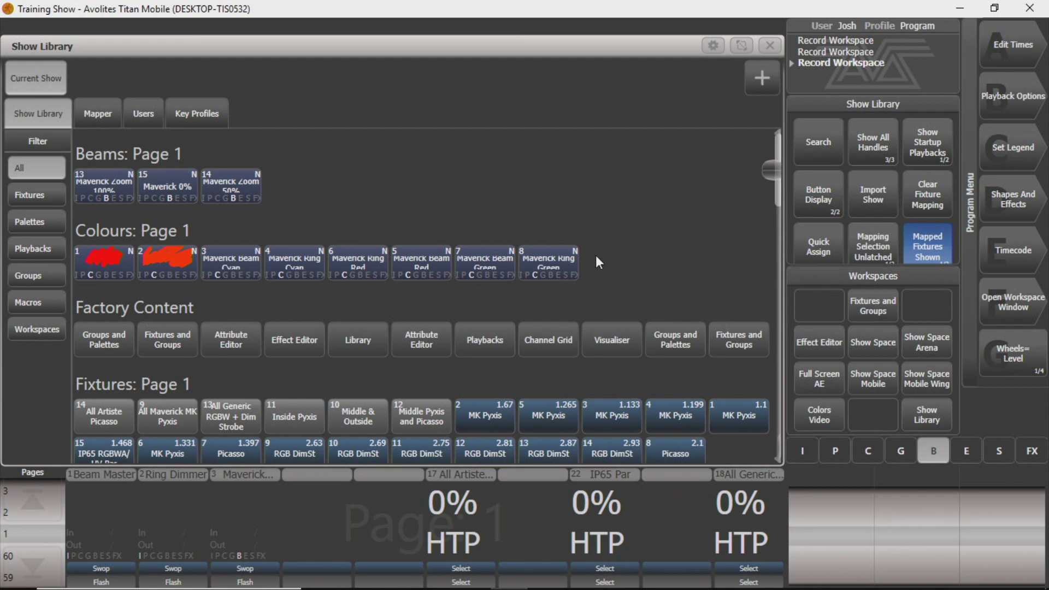
scroll(507, 385, "down", 1)
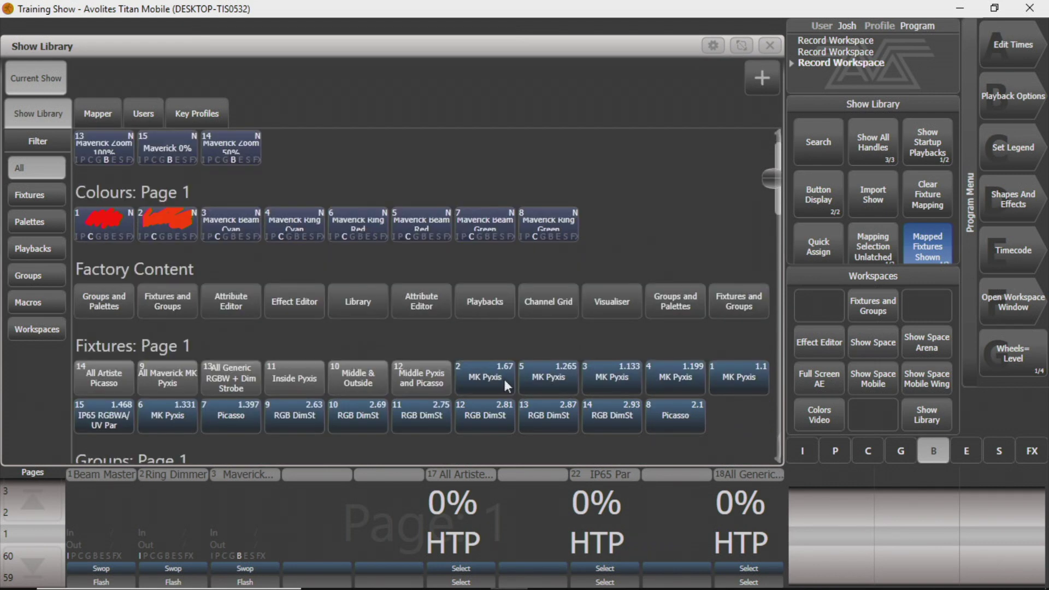
scroll(507, 383, "up", 1)
Import the latest QuickSave version of the show Paul Thorn Shoals Theatre 12-15-18 into the Show Library
left_click(762, 79)
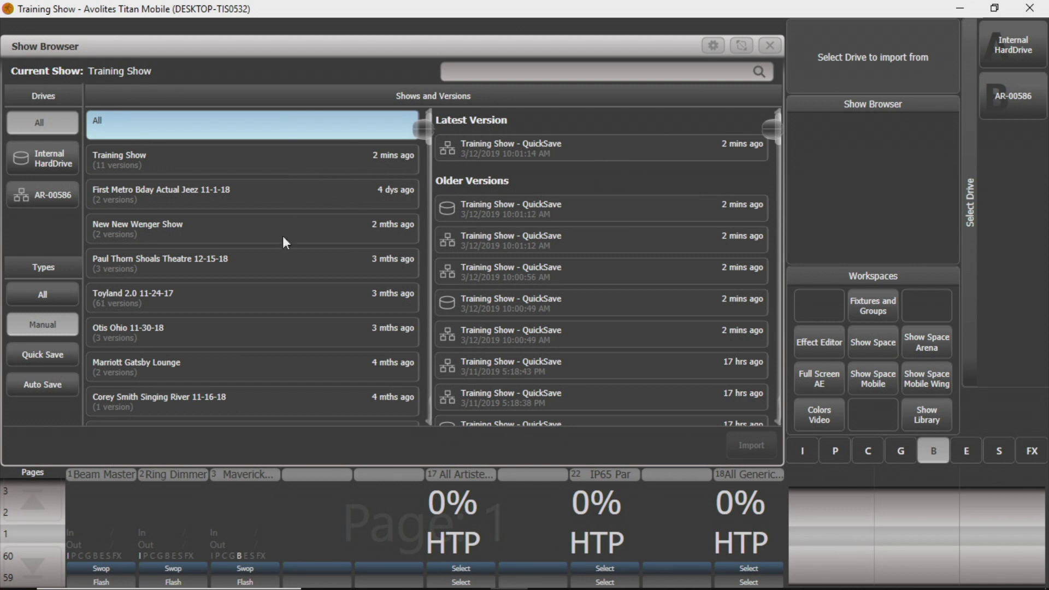
left_click(273, 268)
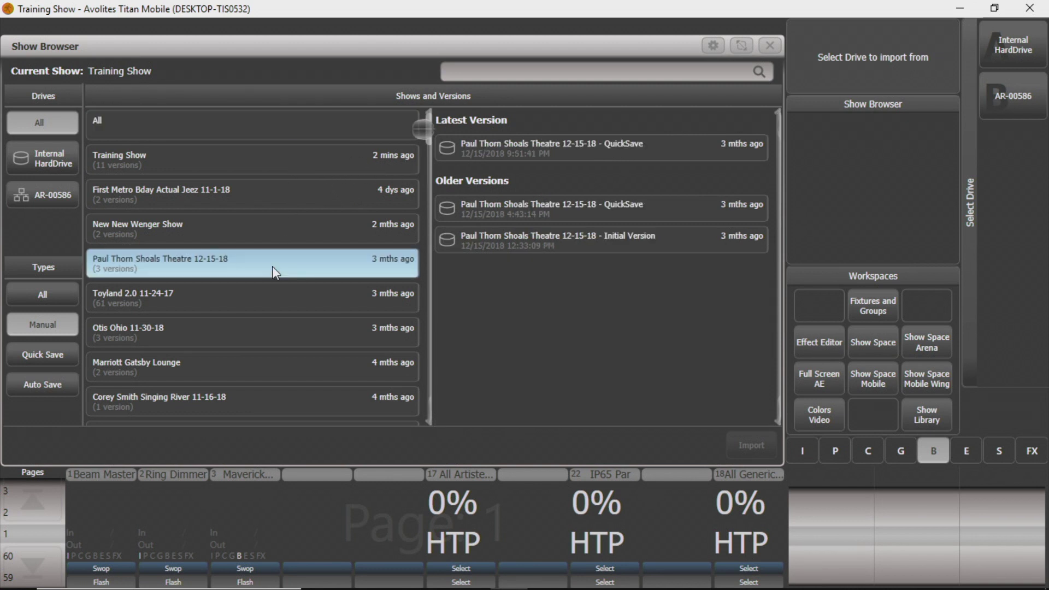
left_click(574, 153)
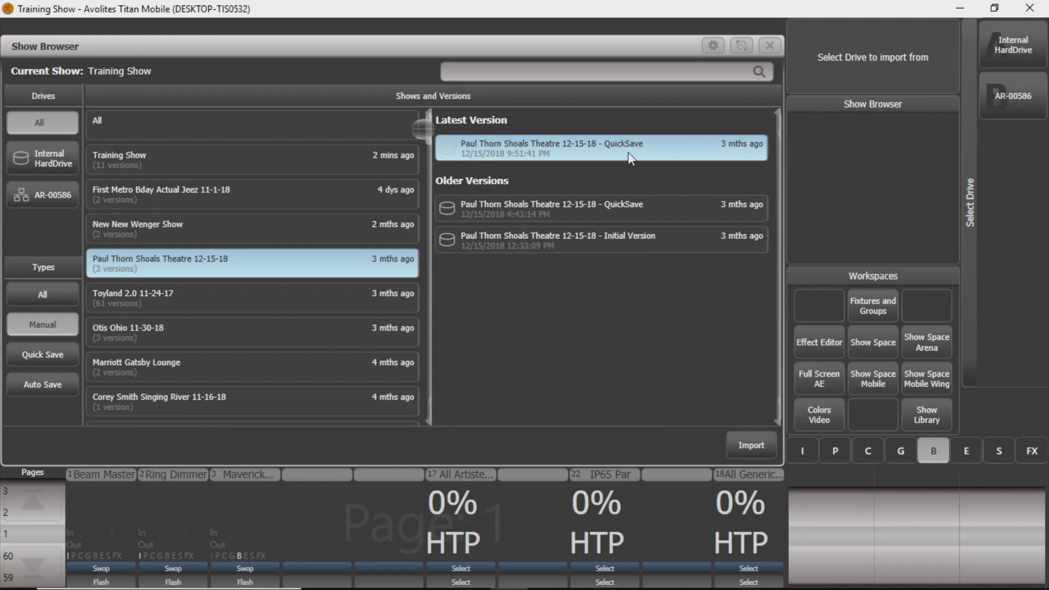
left_click(750, 446)
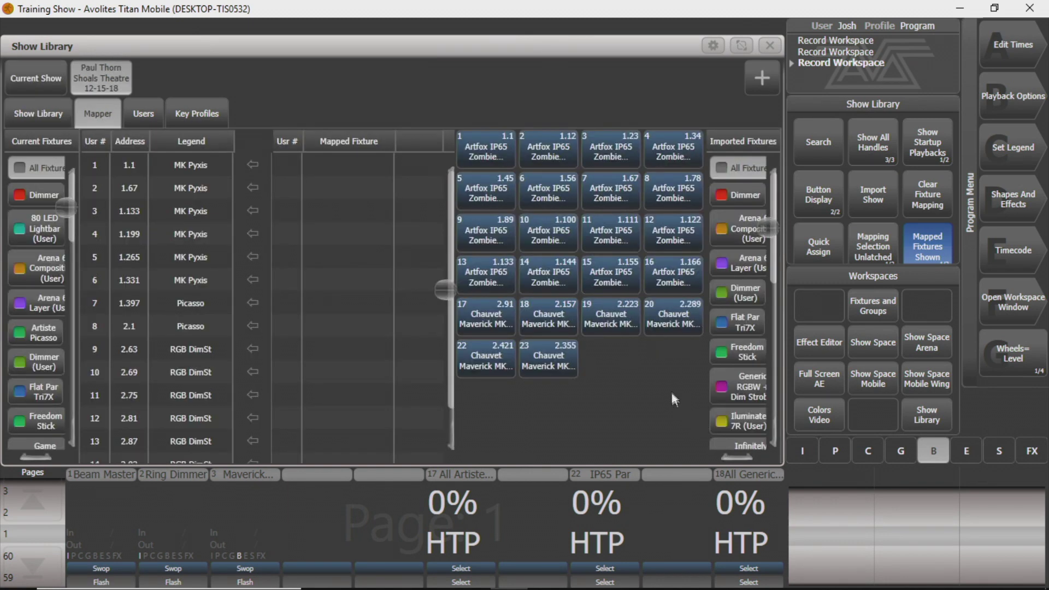
Filter the imported fixtures in the Mapper to only the Maverick MK Pyxis type
scroll(735, 330, "down", 3)
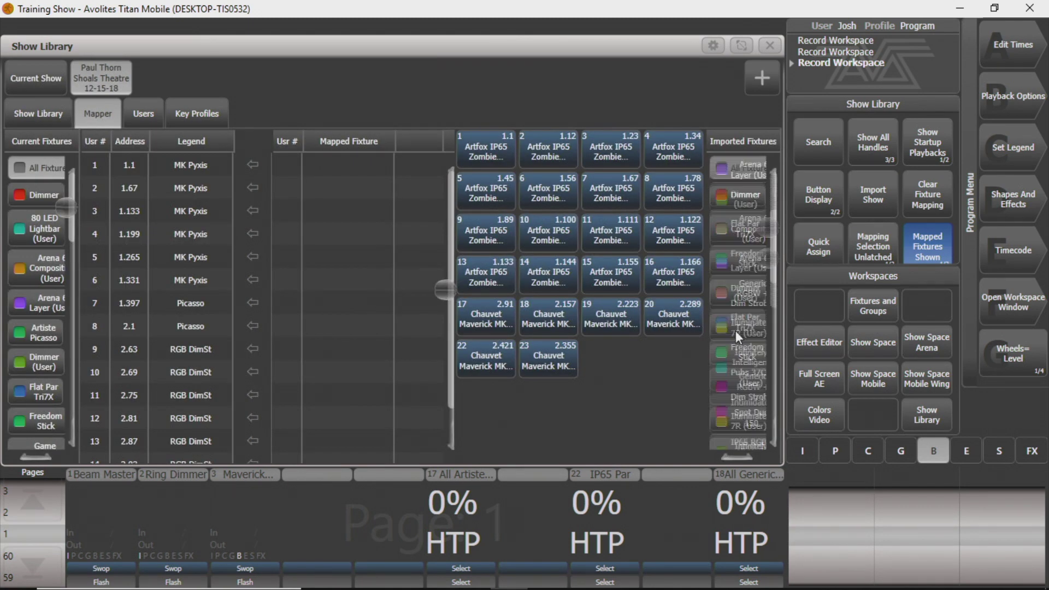
scroll(739, 386, "down", 2)
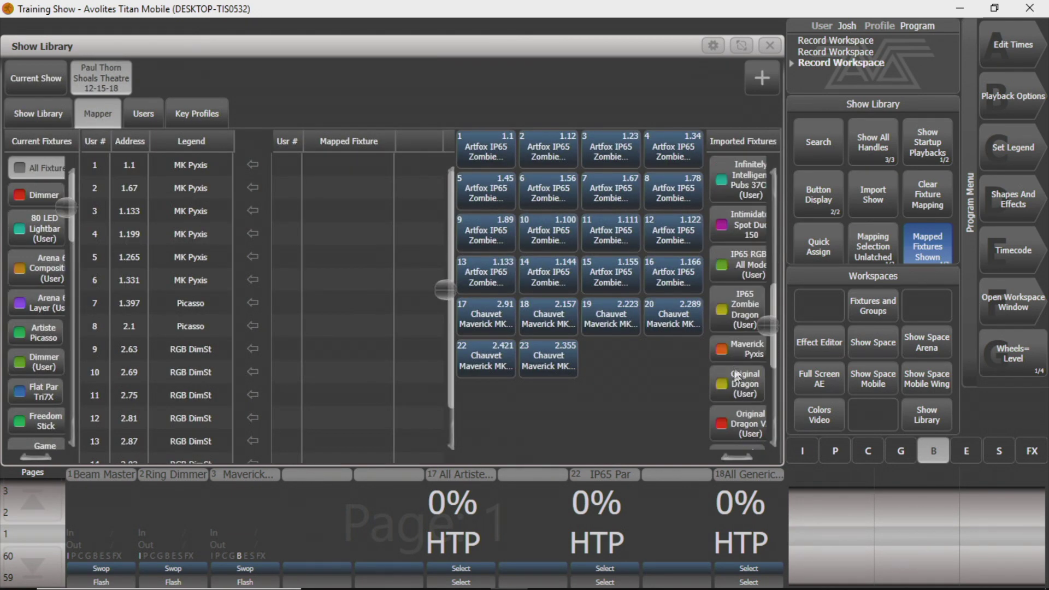
left_click(737, 350)
scroll(743, 257, "up", 5)
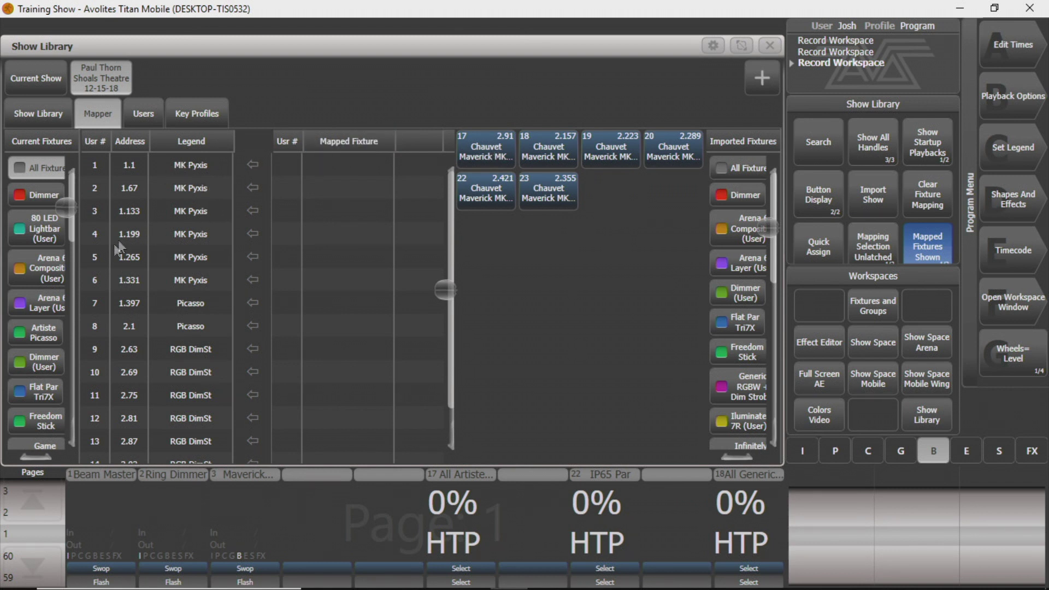
Filter the current show's fixtures in the Mapper to only the Maverick MK Pyxis type
scroll(32, 289, "down", 5)
scroll(33, 290, "down", 3)
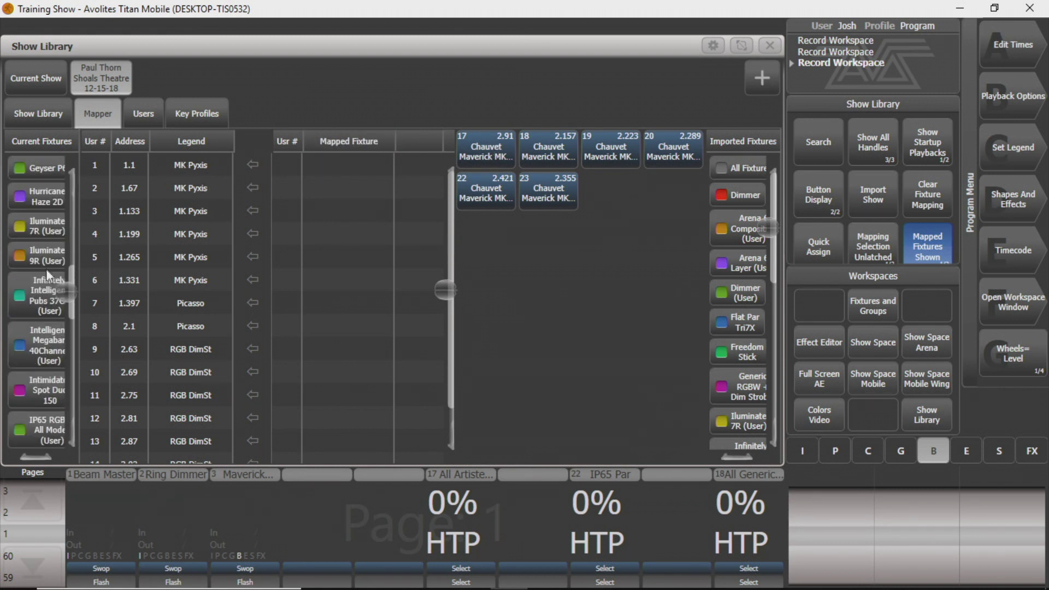
scroll(41, 334, "down", 4)
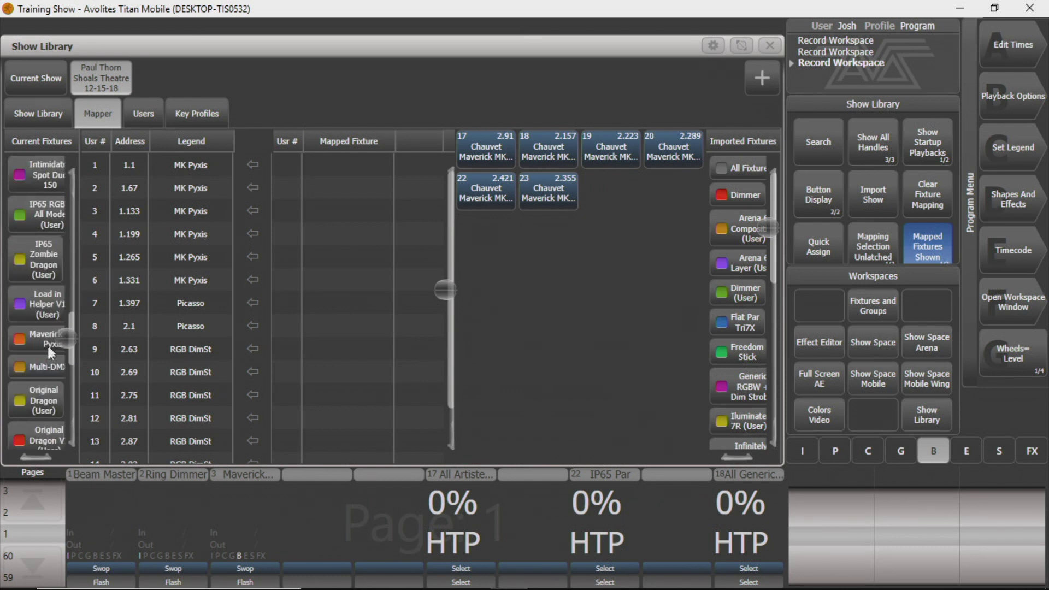
left_click(46, 335)
scroll(42, 323, "up", 10)
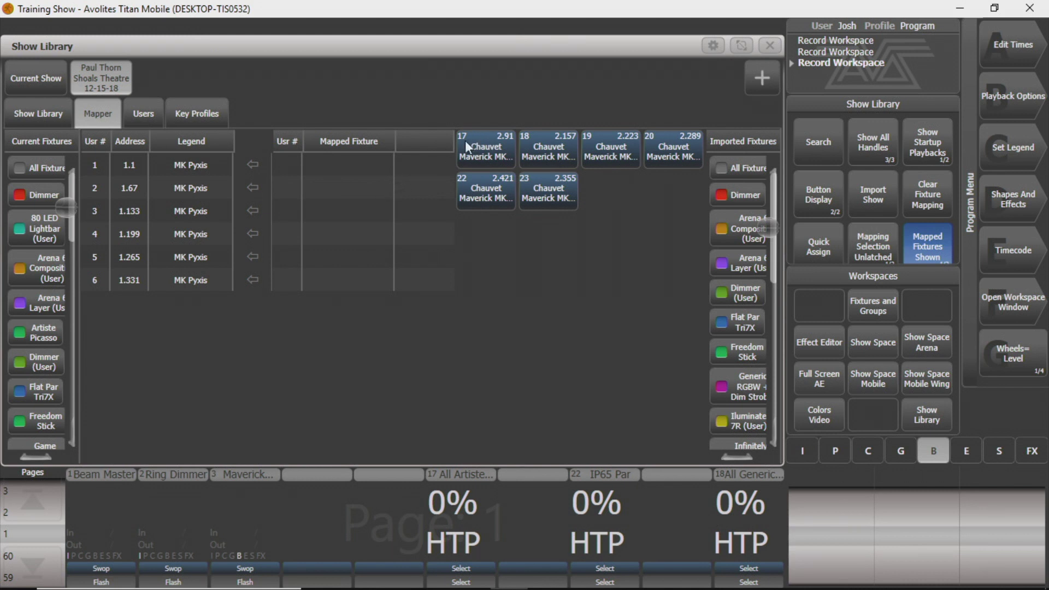
Map imported Maverick fixtures 17 to 20 onto current MK Pyxis 1 to 4, and imported 22 and 23 onto 5 and 6
left_click_drag(465, 142, 680, 144)
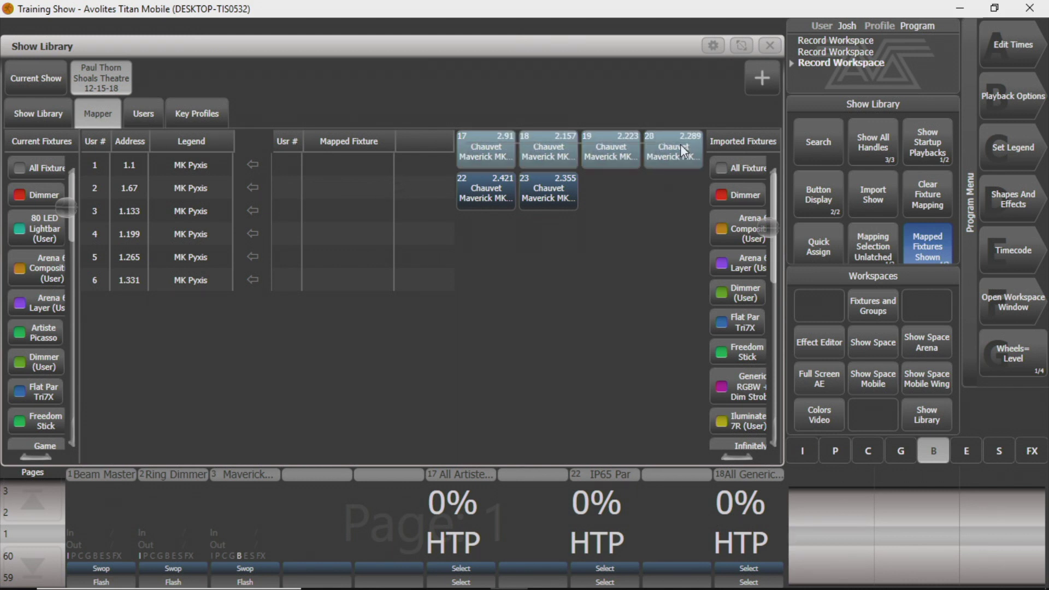
left_click(333, 166)
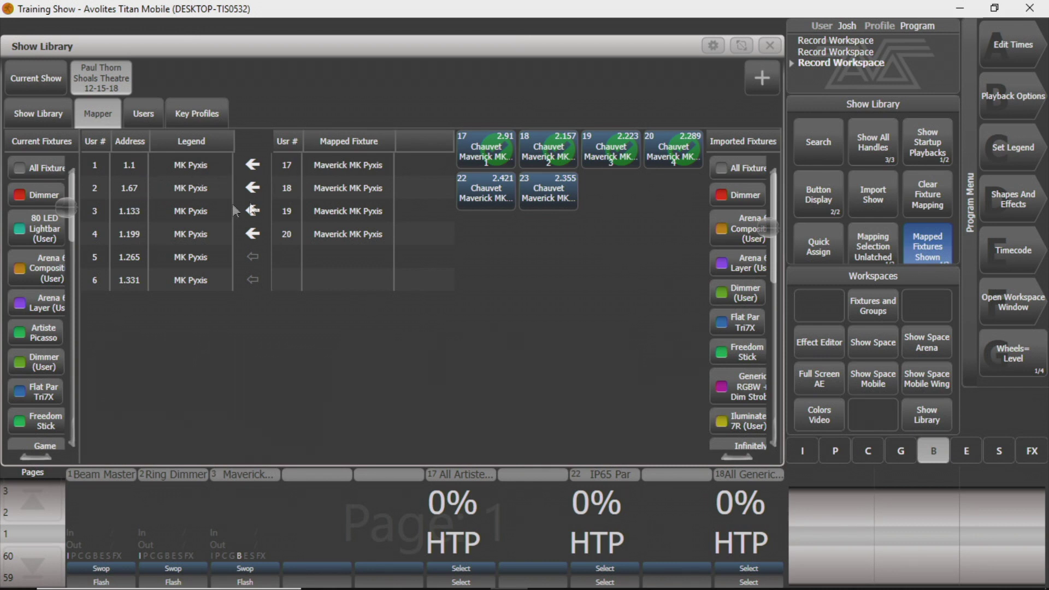
left_click(514, 199)
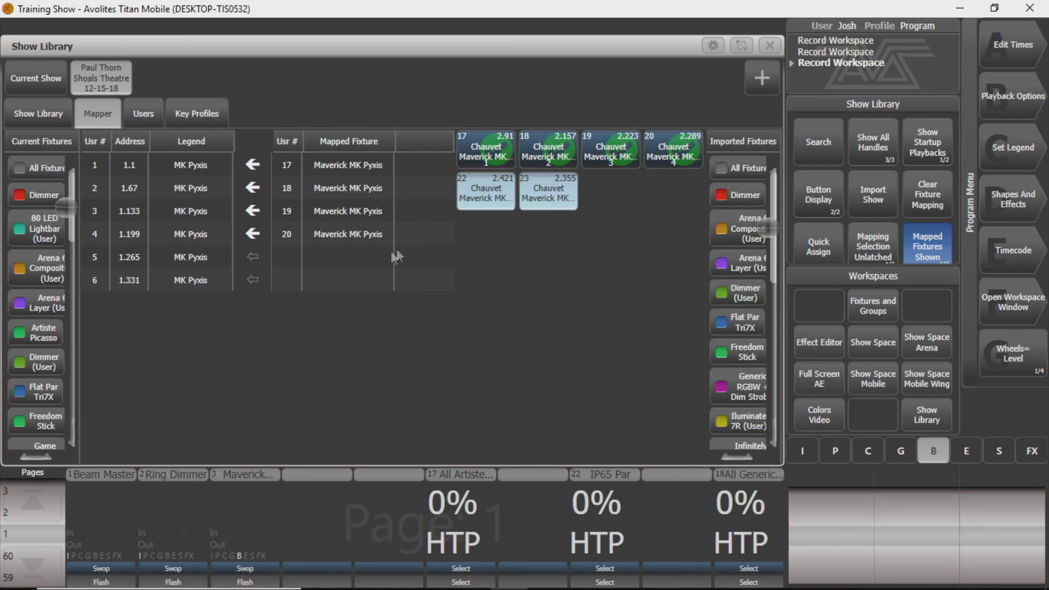
left_click(344, 260)
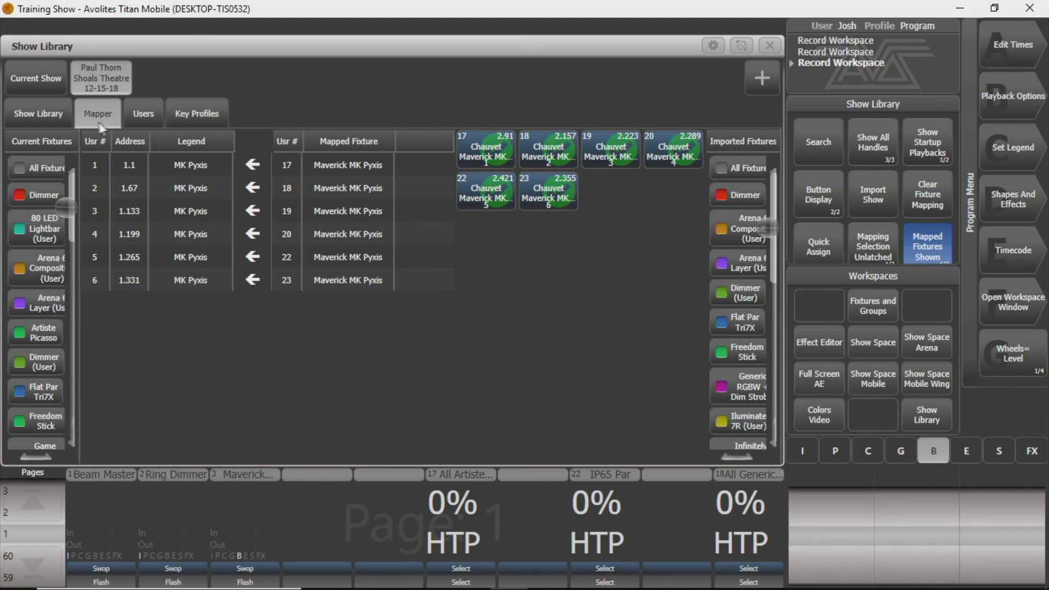
Open the imported show's library and examine the mapped-fixture counts on its beam and colour palettes
left_click(65, 117)
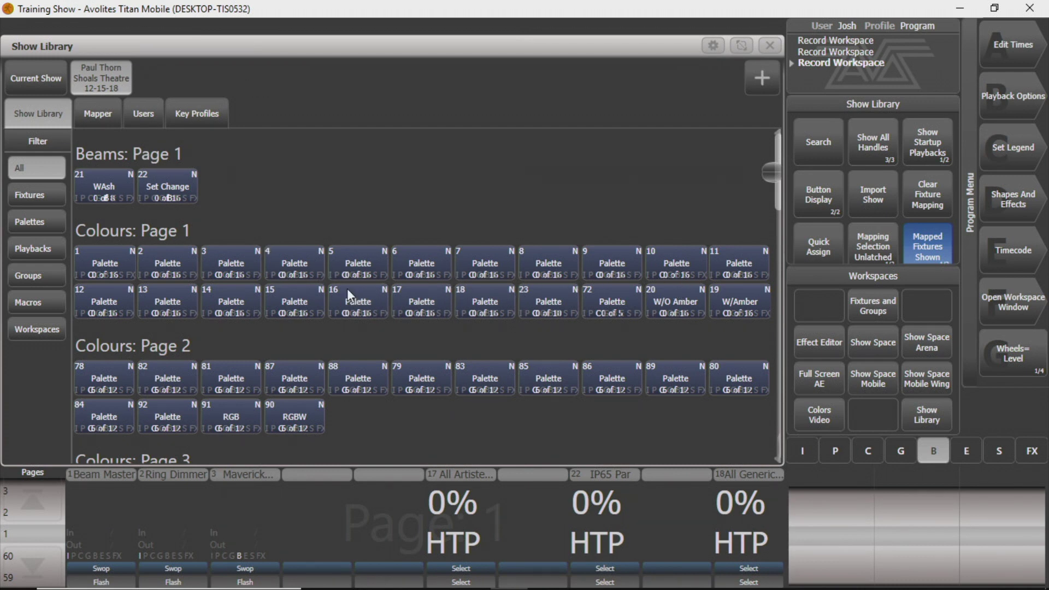
scroll(437, 290, "down", 2)
scroll(475, 281, "up", 2)
left_click(711, 47)
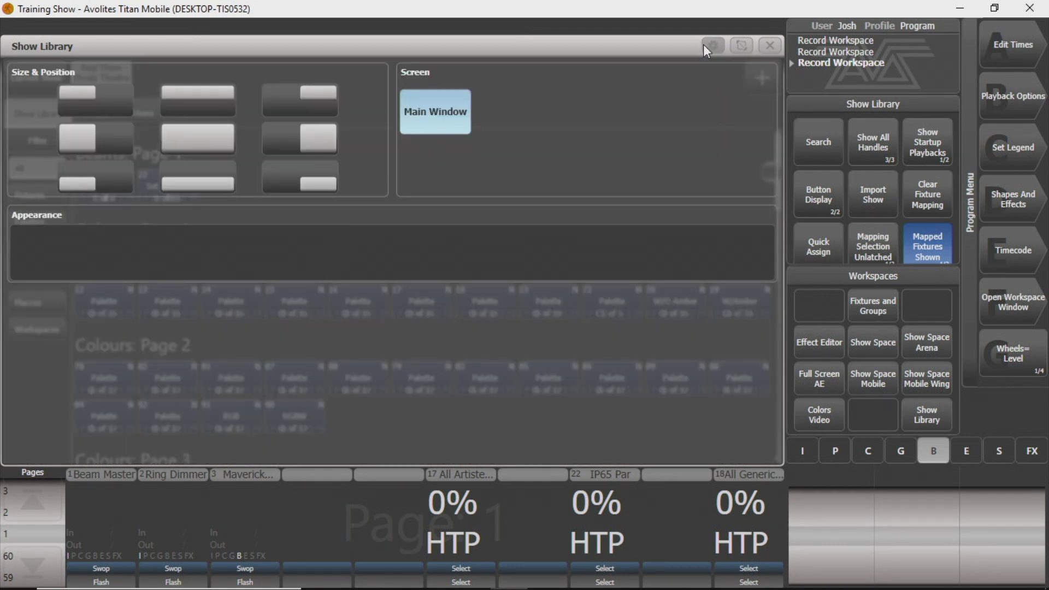
left_click(705, 45)
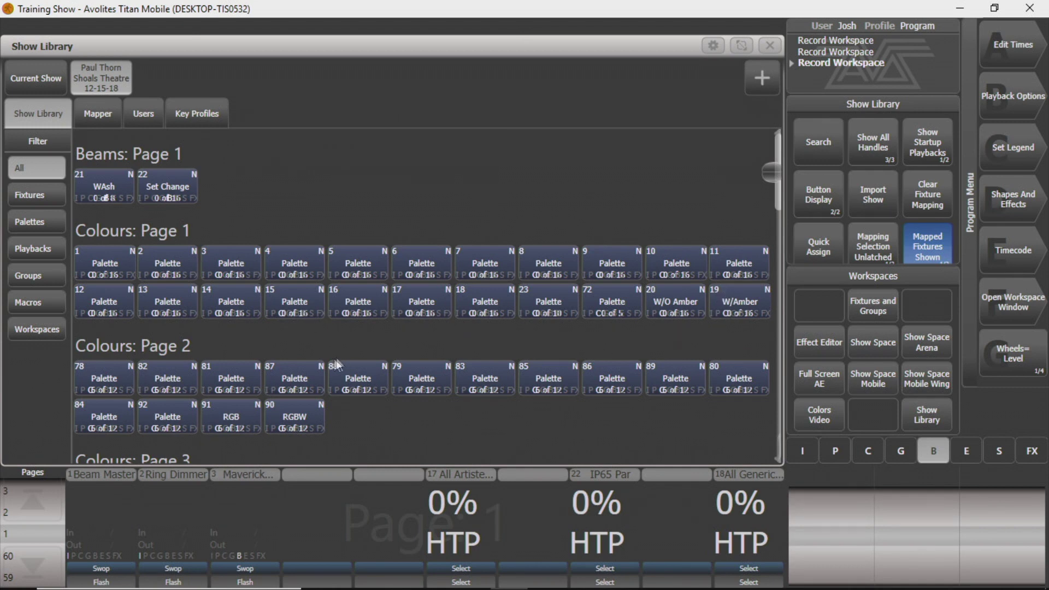
scroll(238, 361, "down", 1)
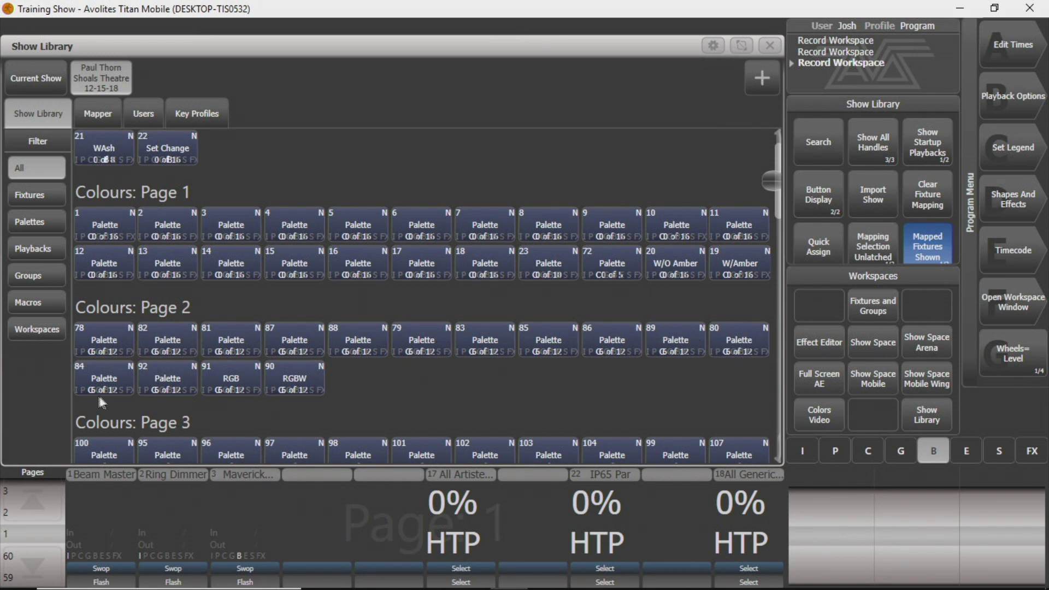
scroll(340, 390, "down", 1)
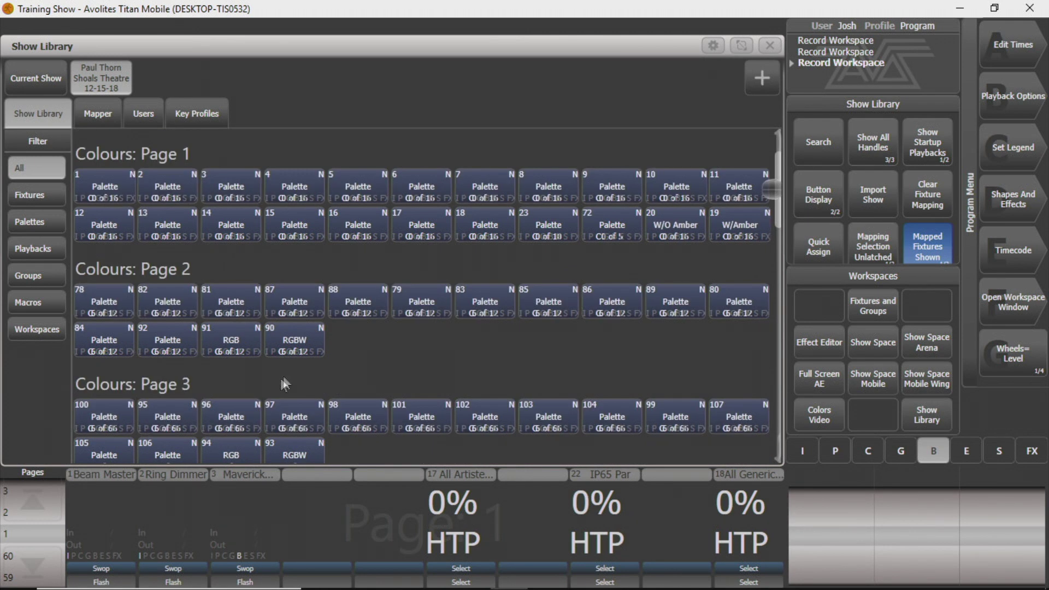
scroll(344, 354, "down", 1)
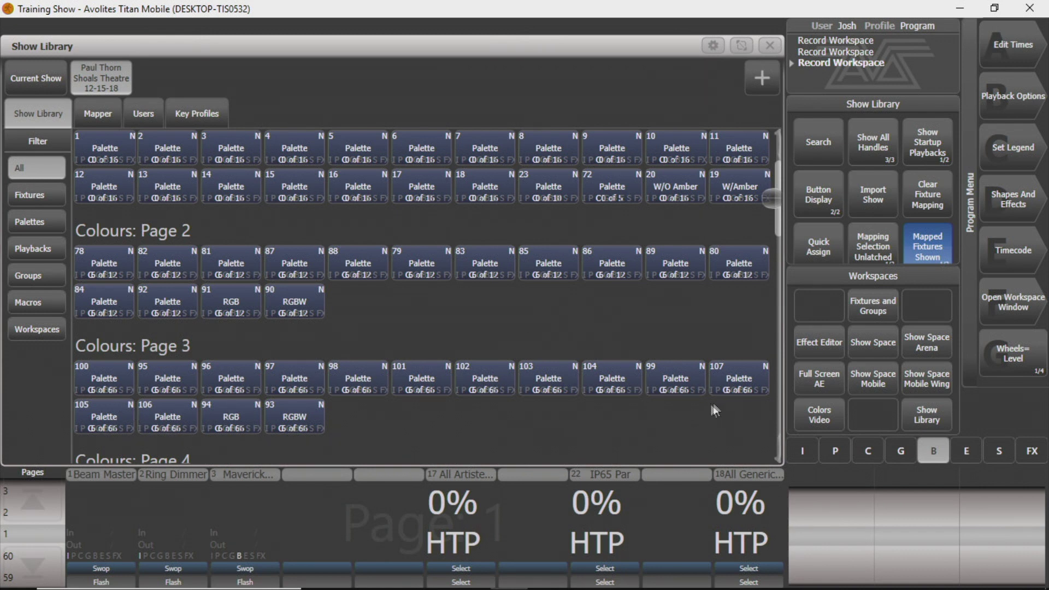
scroll(350, 385, "down", 1)
scroll(349, 384, "down", 1)
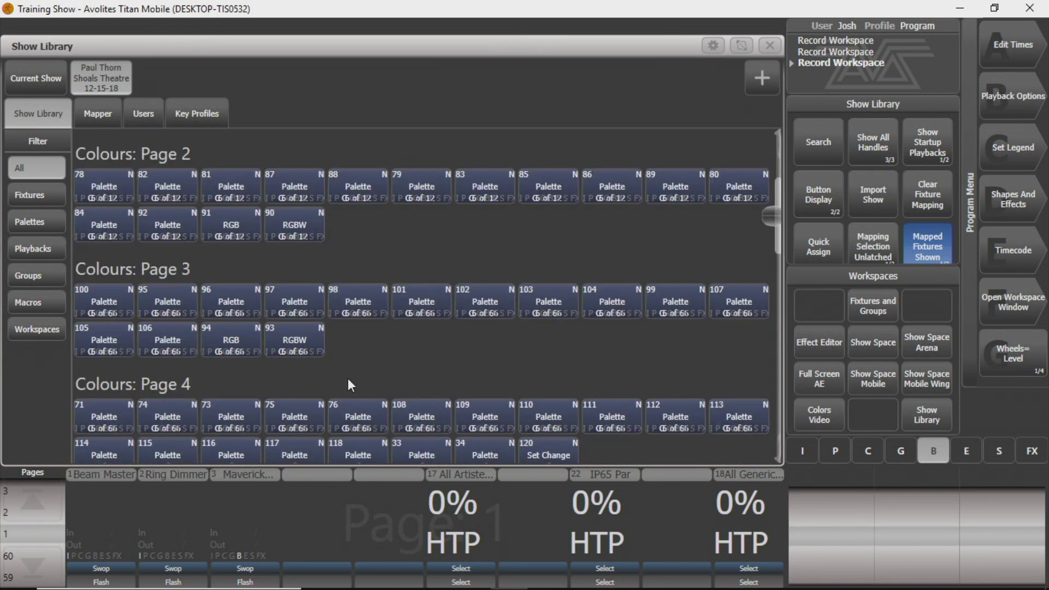
scroll(350, 385, "down", 3)
scroll(352, 385, "down", 1)
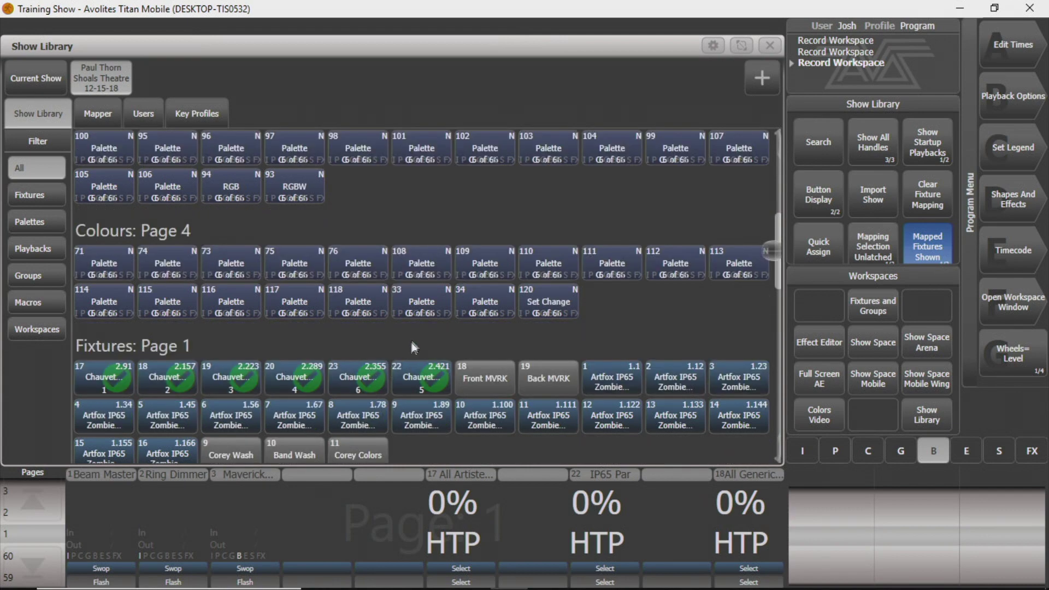
scroll(415, 338, "up", 3)
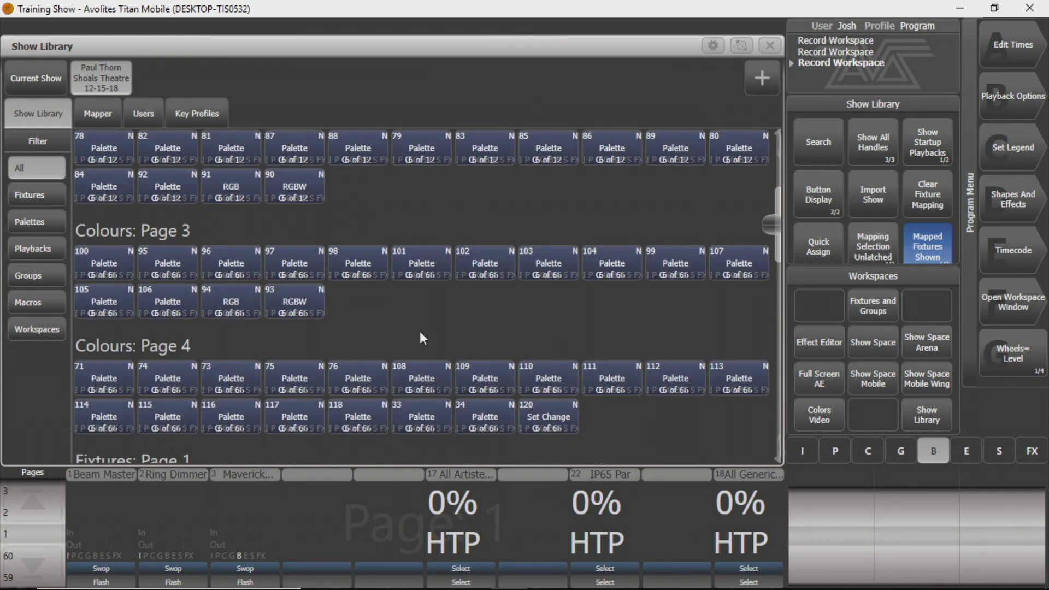
Examine the imported show's fixtures, groups, Mobile Wing executors, playbacks and position palettes for their mapped-fixture counts
scroll(410, 336, "down", 8)
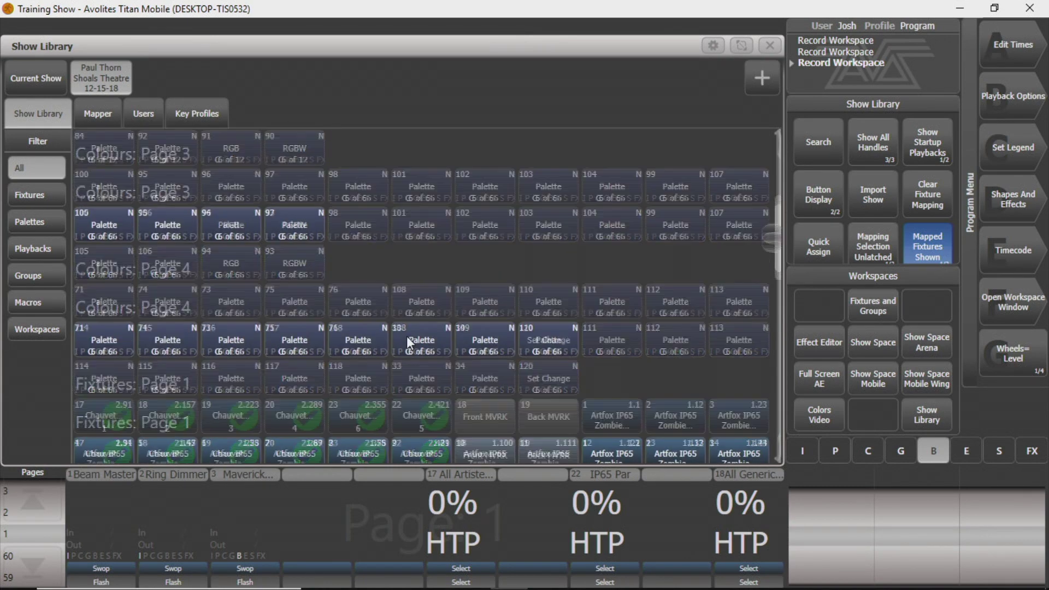
scroll(410, 336, "down", 1)
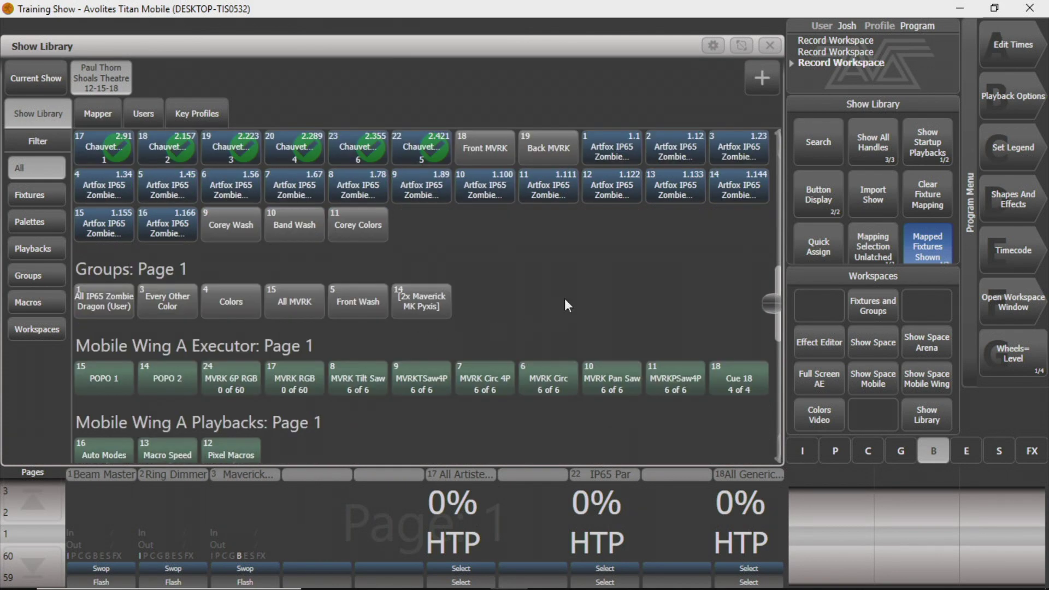
scroll(565, 298, "down", 2)
scroll(538, 316, "up", 3)
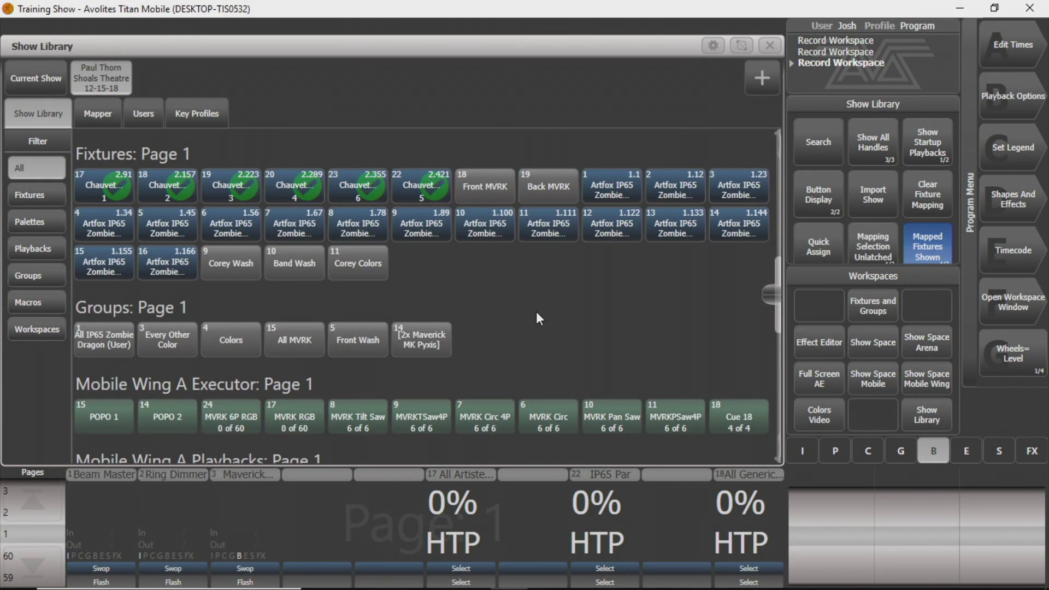
scroll(538, 319, "down", 1)
scroll(536, 308, "down", 3)
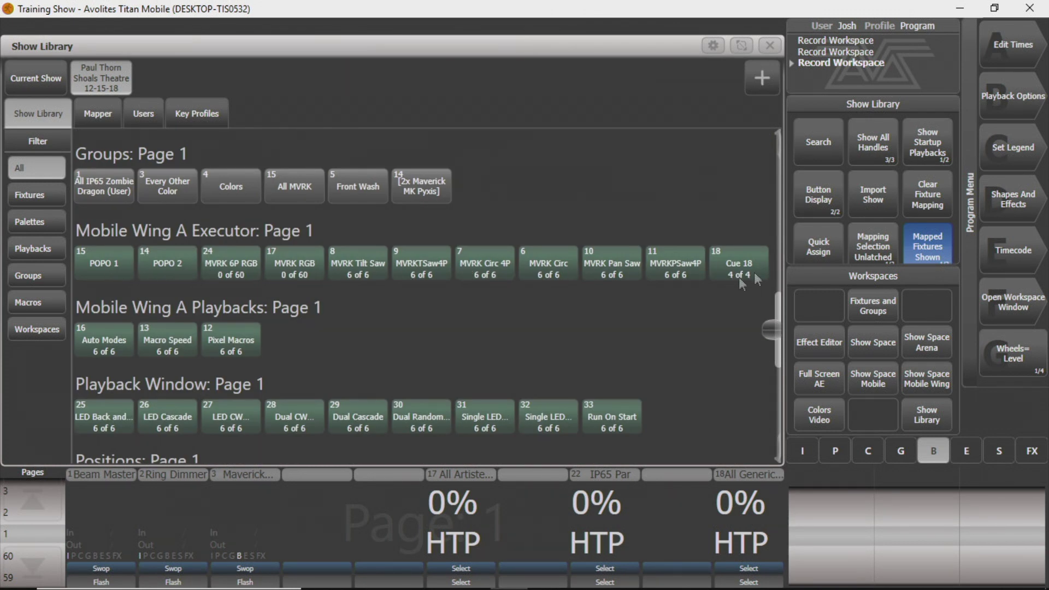
scroll(268, 340, "down", 1)
scroll(213, 340, "down", 1)
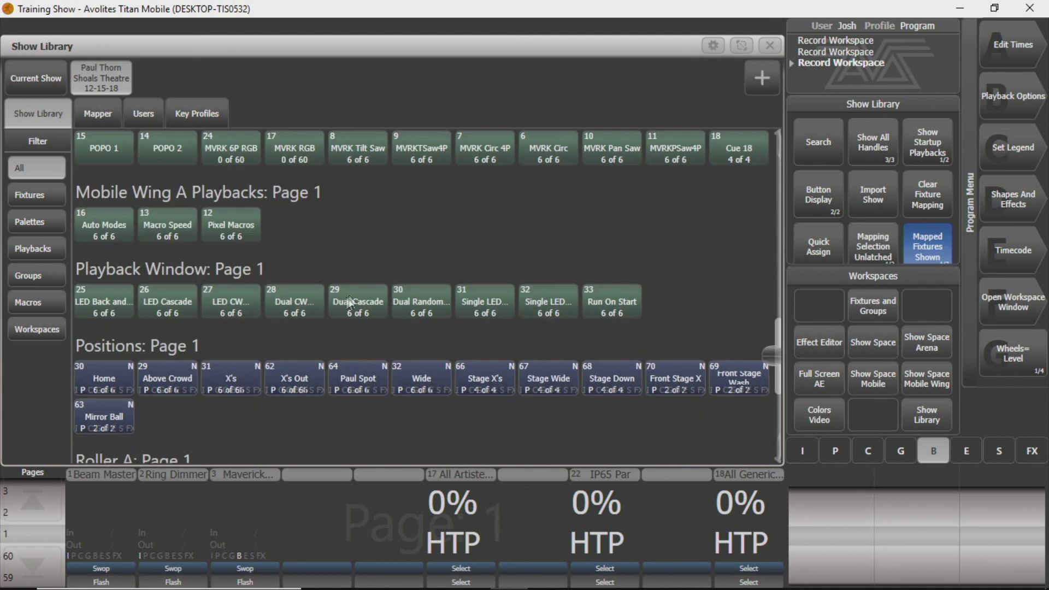
scroll(349, 295, "up", 1)
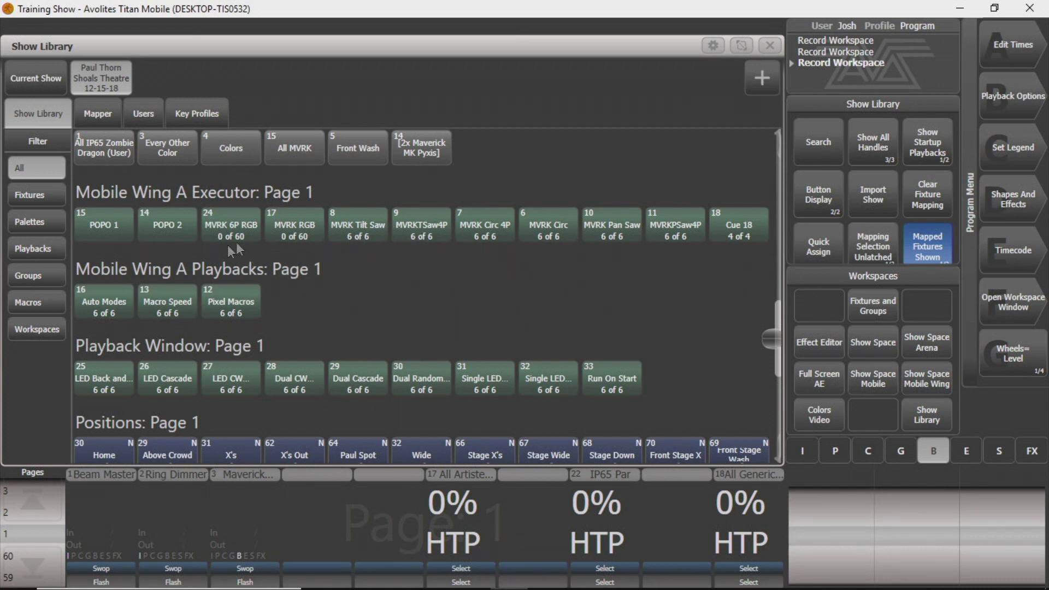
scroll(281, 254, "down", 2)
scroll(285, 253, "up", 3)
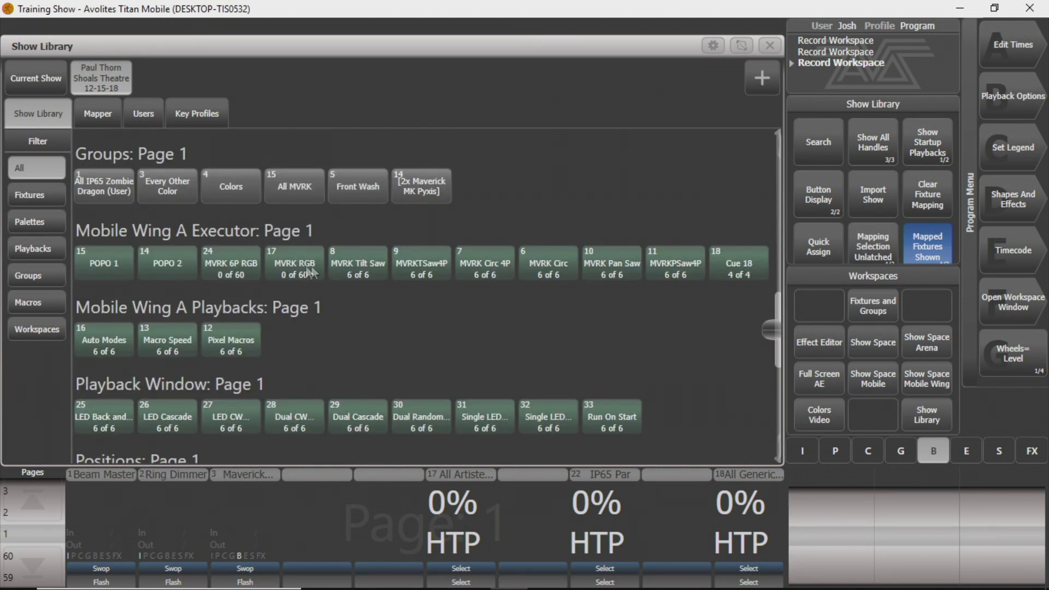
Import the six executors from MVRK Tilt Saw through MVRKPSaw4P onto the Mobile Wing playbacks, starting at the first handle of page 1
left_click_drag(357, 272, 679, 273)
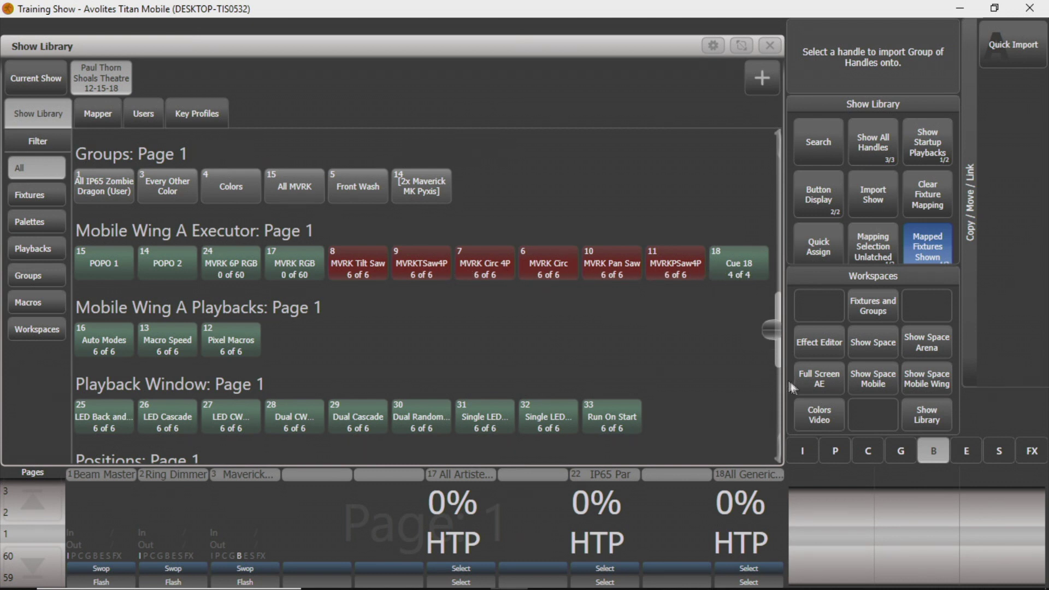
left_click(925, 381)
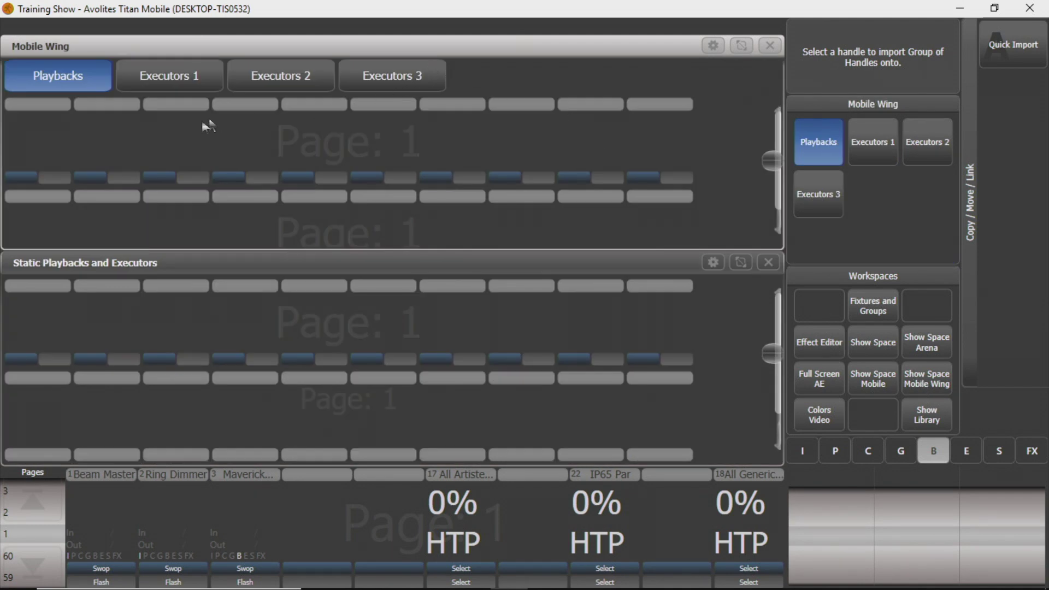
left_click(36, 135)
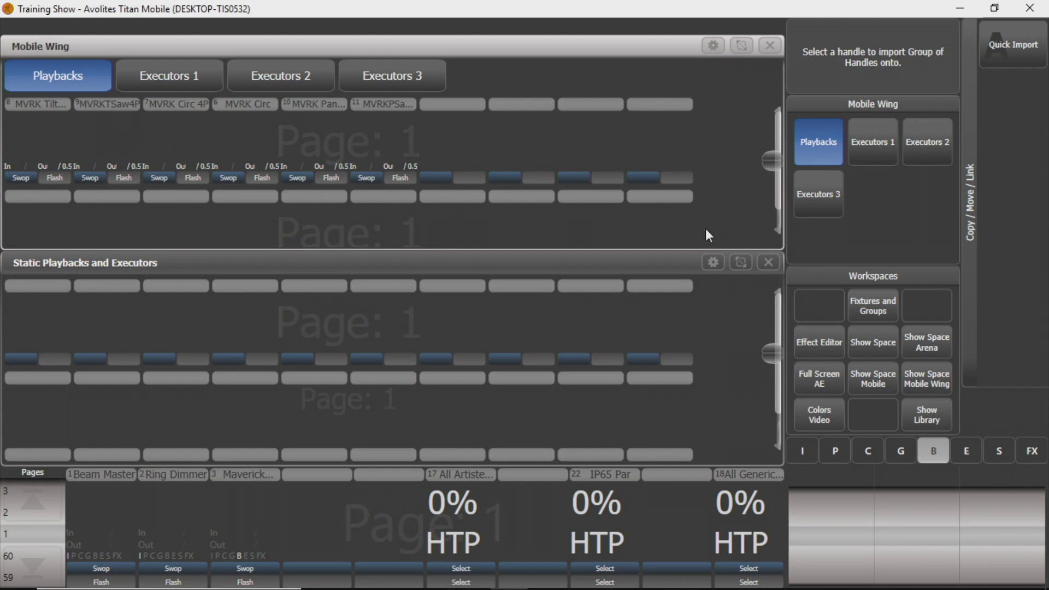
Return to the imported show's library and examine its remaining importable content, from fixtures and groups to rollers, static playbacks and unassigned items
left_click(927, 411)
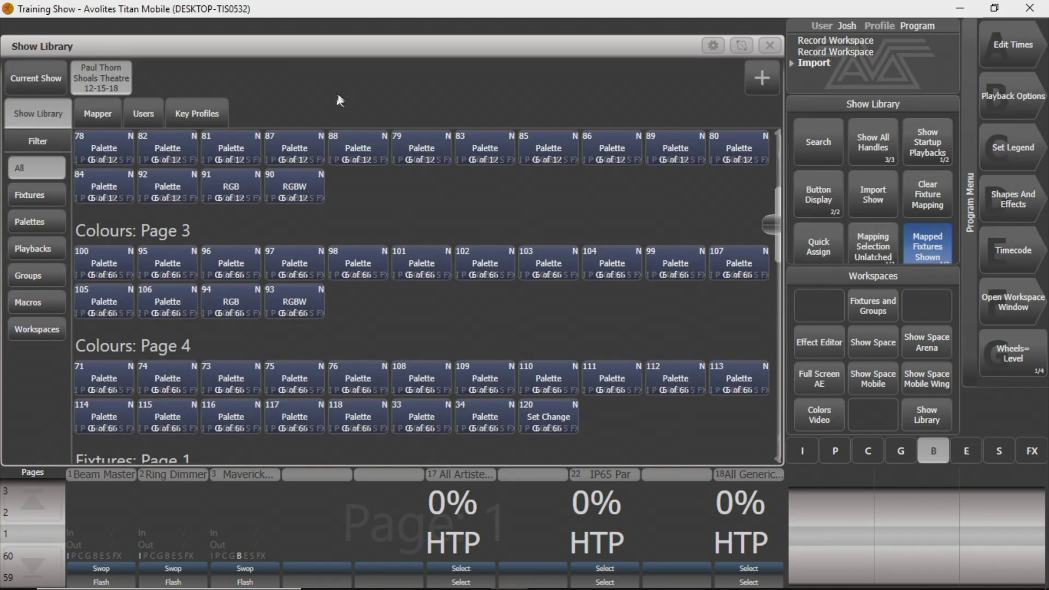
scroll(214, 228, "down", 1)
scroll(214, 227, "down", 6)
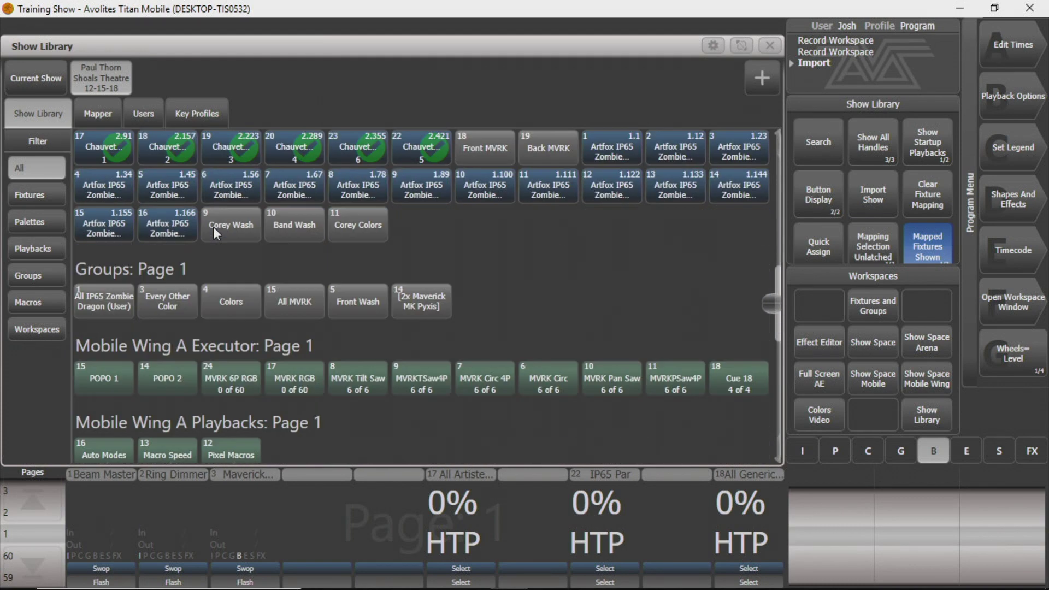
scroll(224, 233, "down", 3)
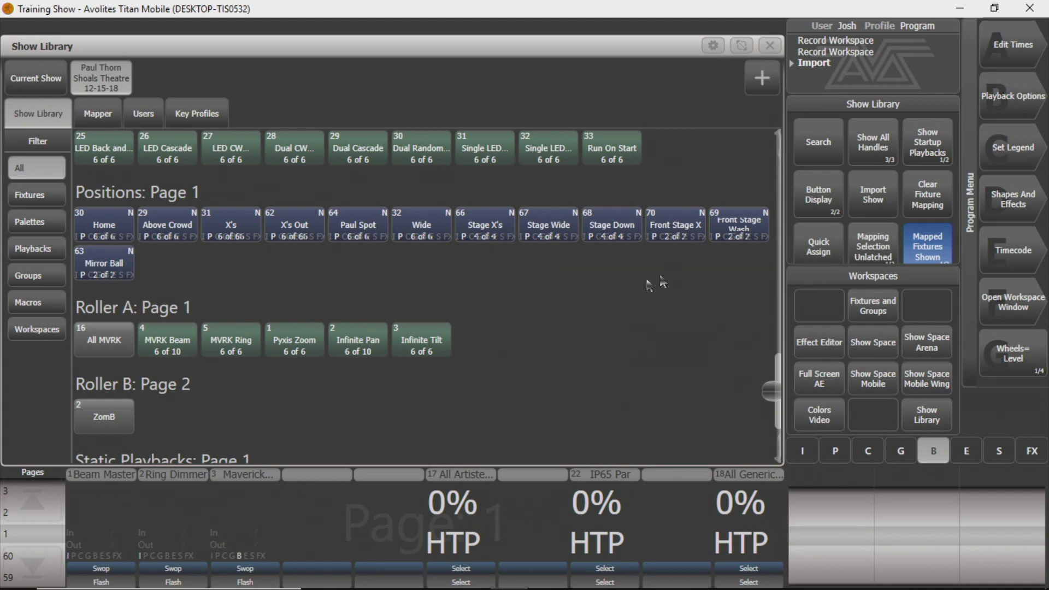
scroll(266, 291, "down", 3)
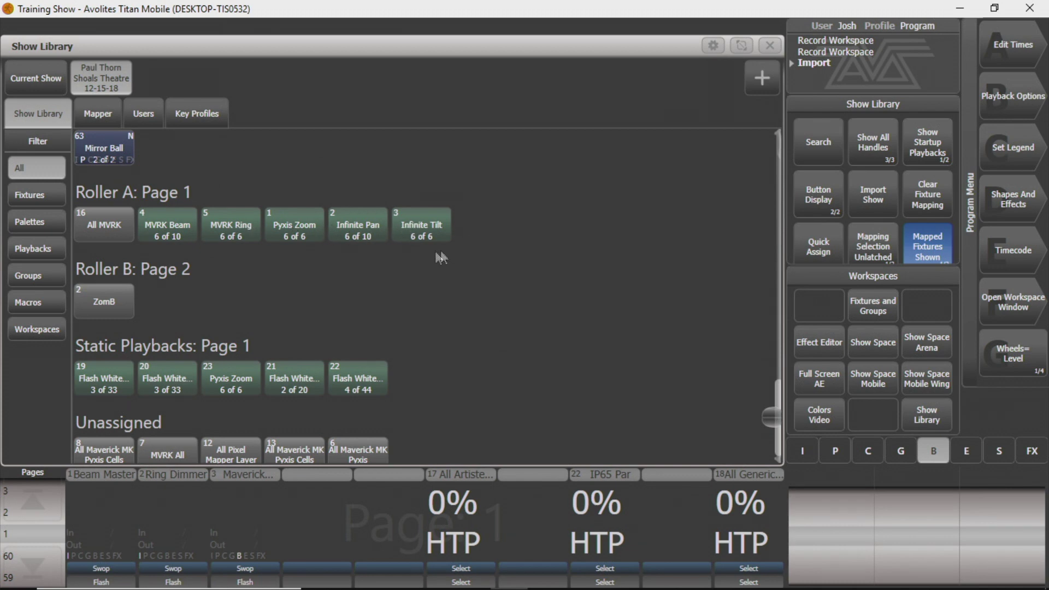
scroll(224, 298, "down", 1)
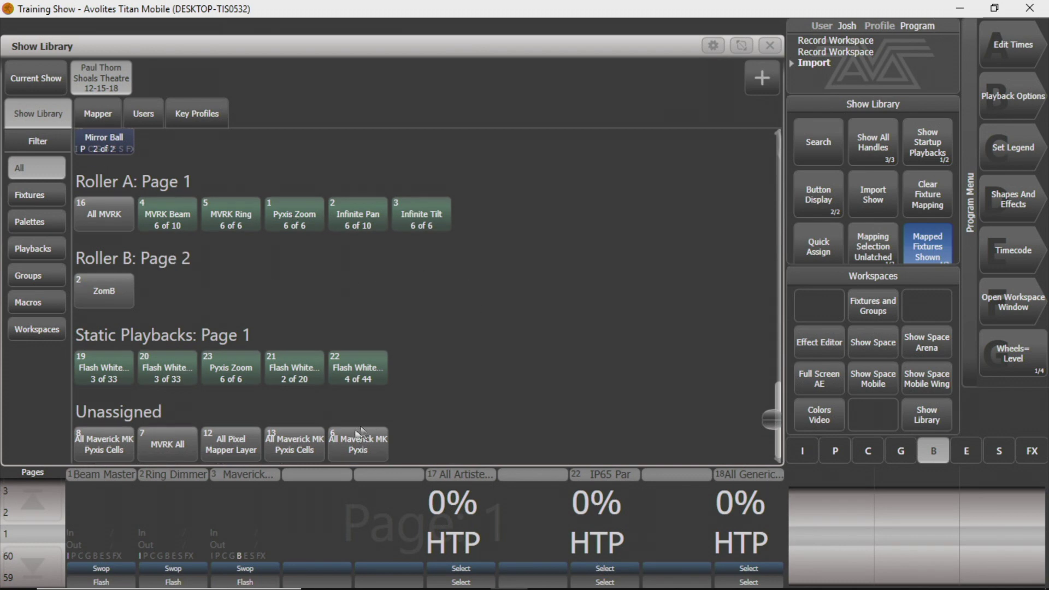
scroll(231, 294, "up", 4)
scroll(231, 295, "down", 4)
scroll(343, 297, "up", 7)
scroll(341, 293, "up", 20)
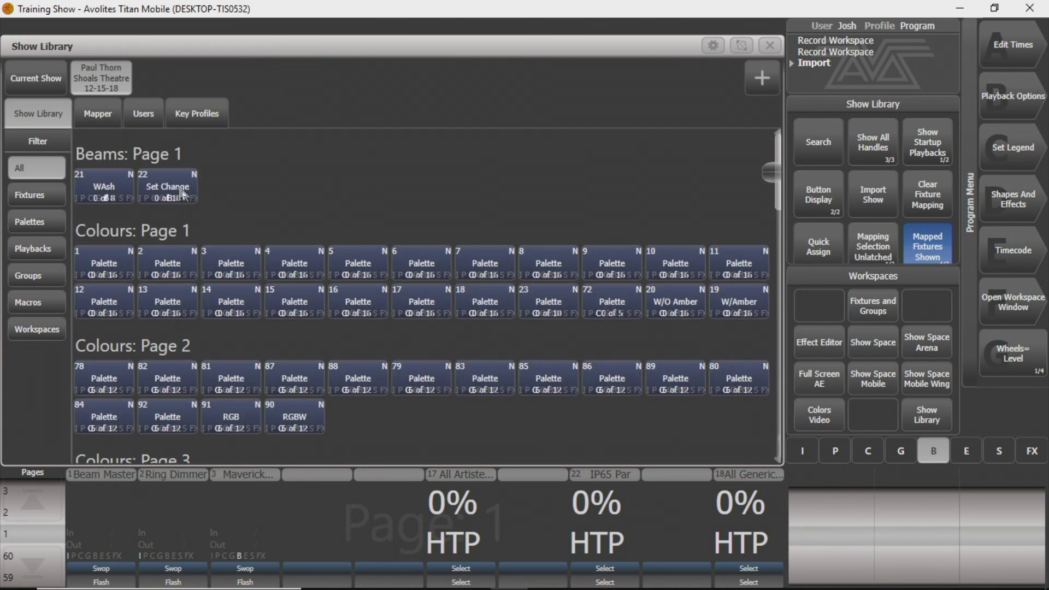
Filter the imported show's library in turn by fixtures, palettes, playbacks, groups, macros and workspaces to review each category
left_click(51, 194)
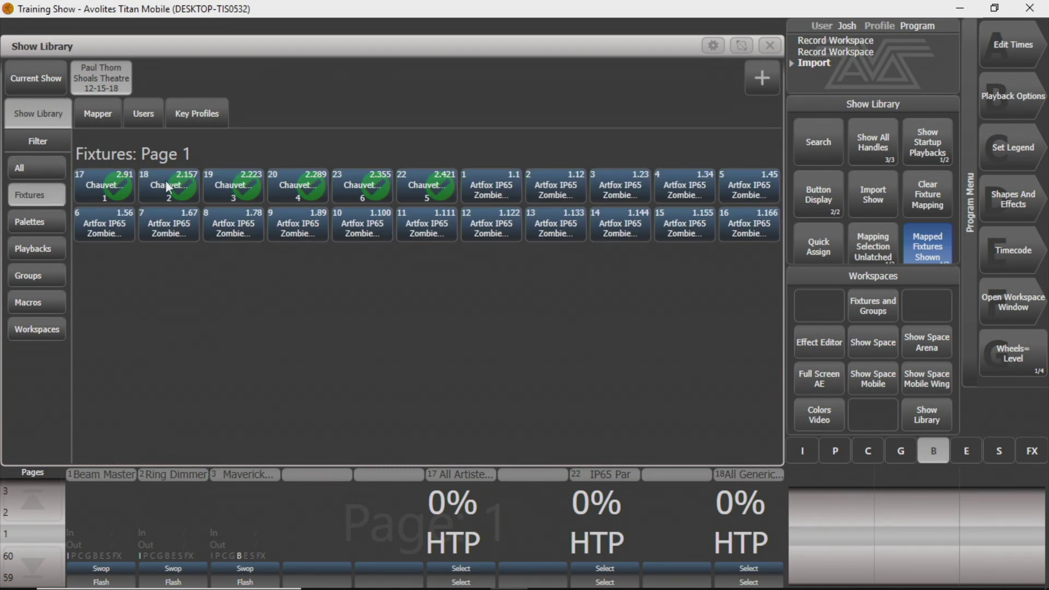
left_click(38, 225)
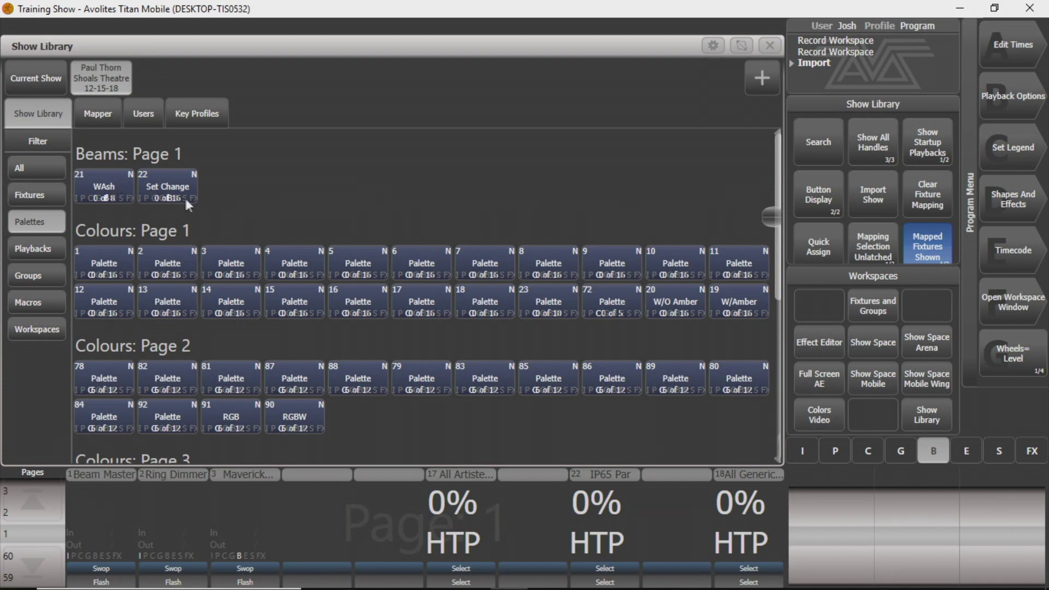
scroll(177, 230, "down", 3)
scroll(187, 250, "down", 2)
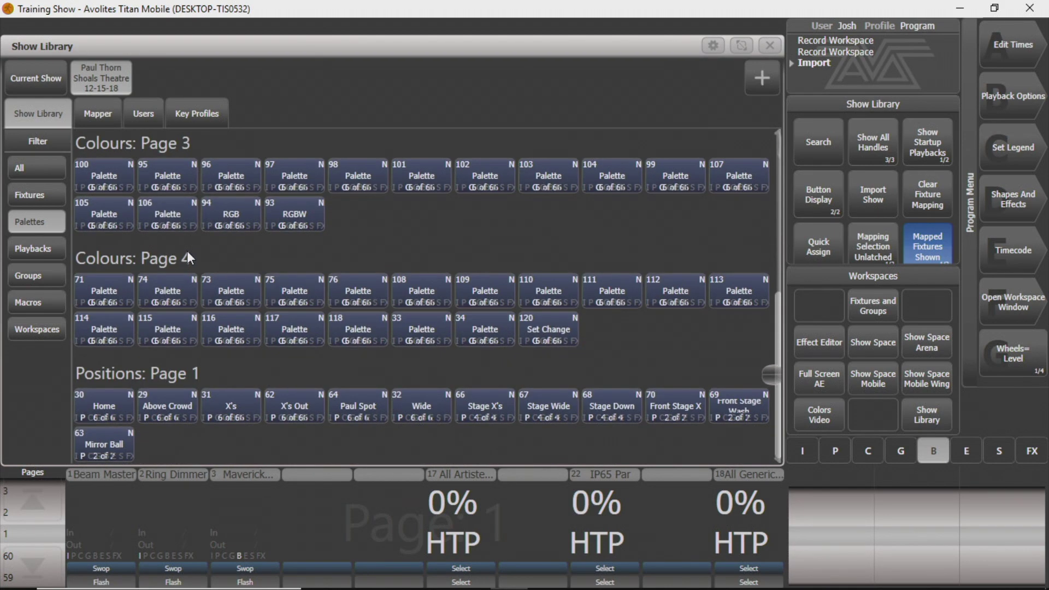
scroll(186, 251, "up", 5)
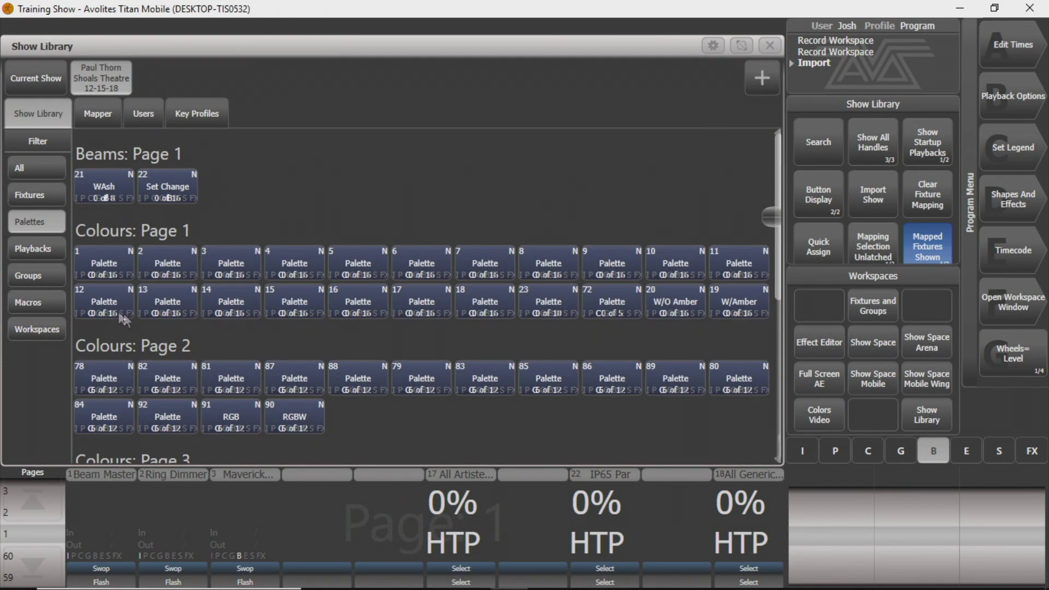
left_click(51, 247)
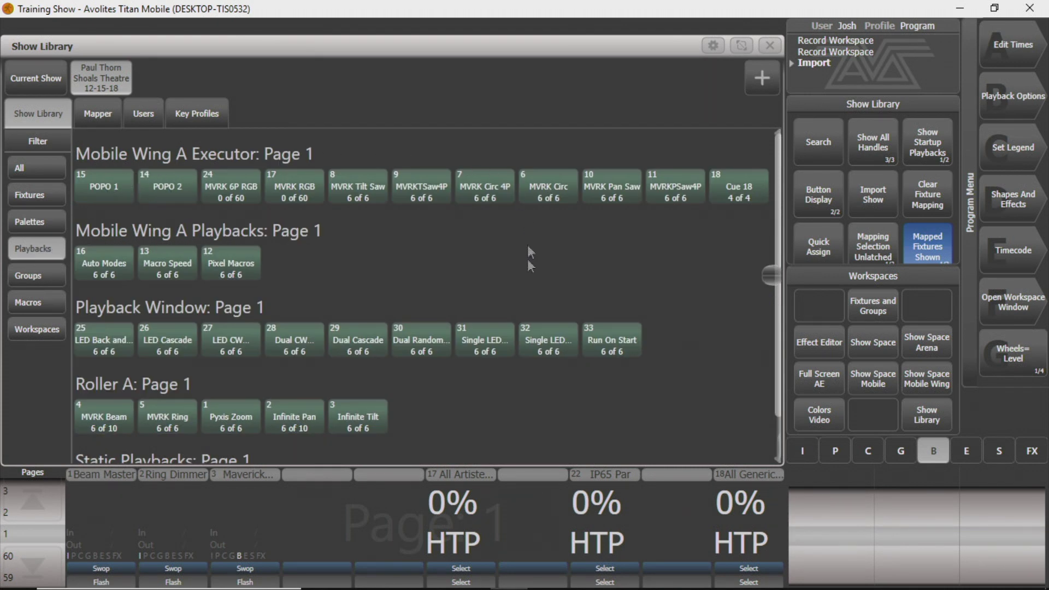
scroll(491, 333, "down", 1)
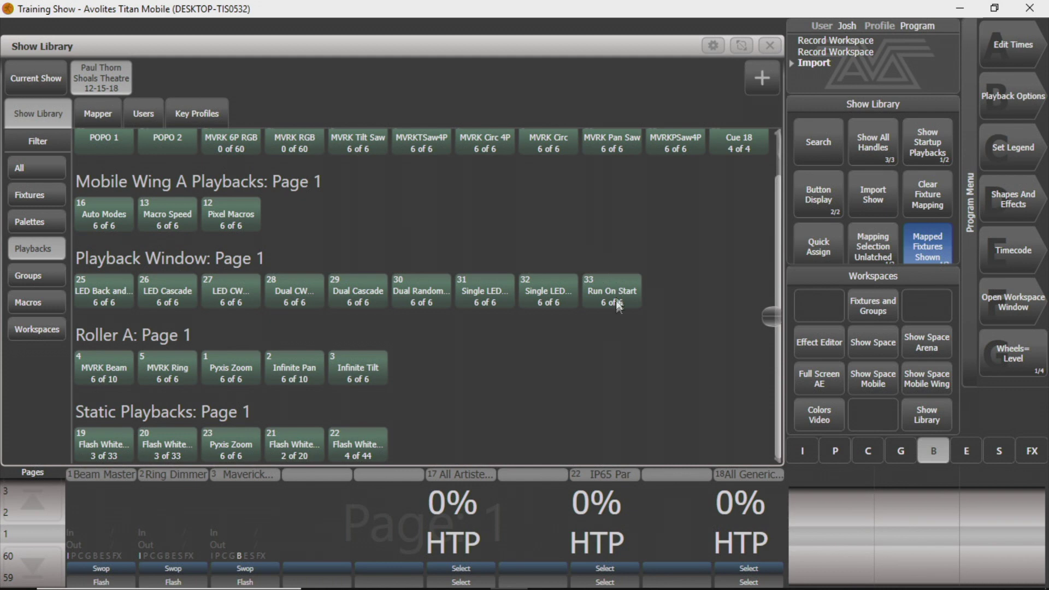
left_click(43, 280)
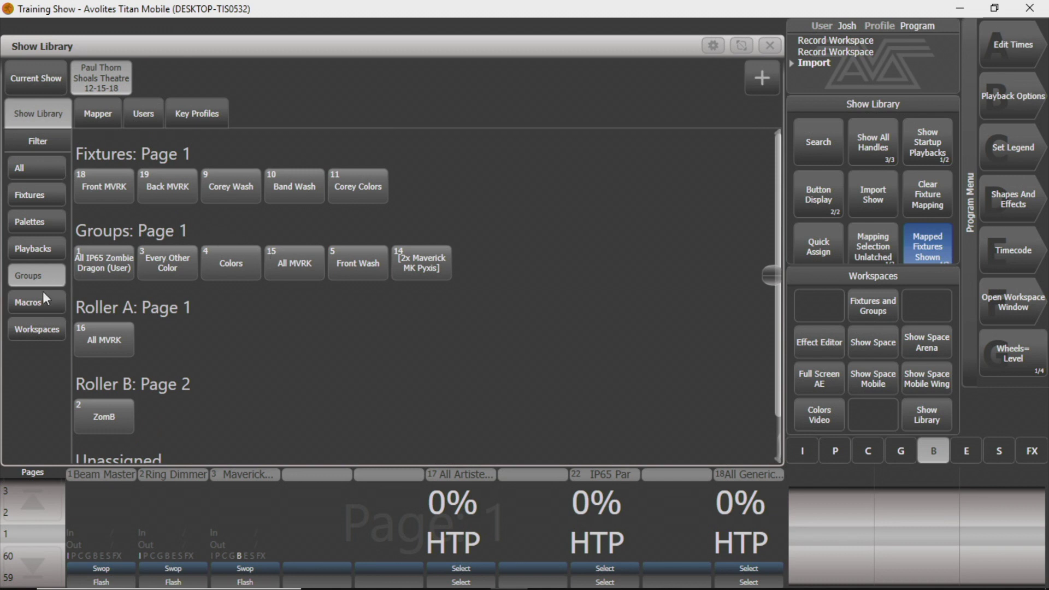
left_click(41, 302)
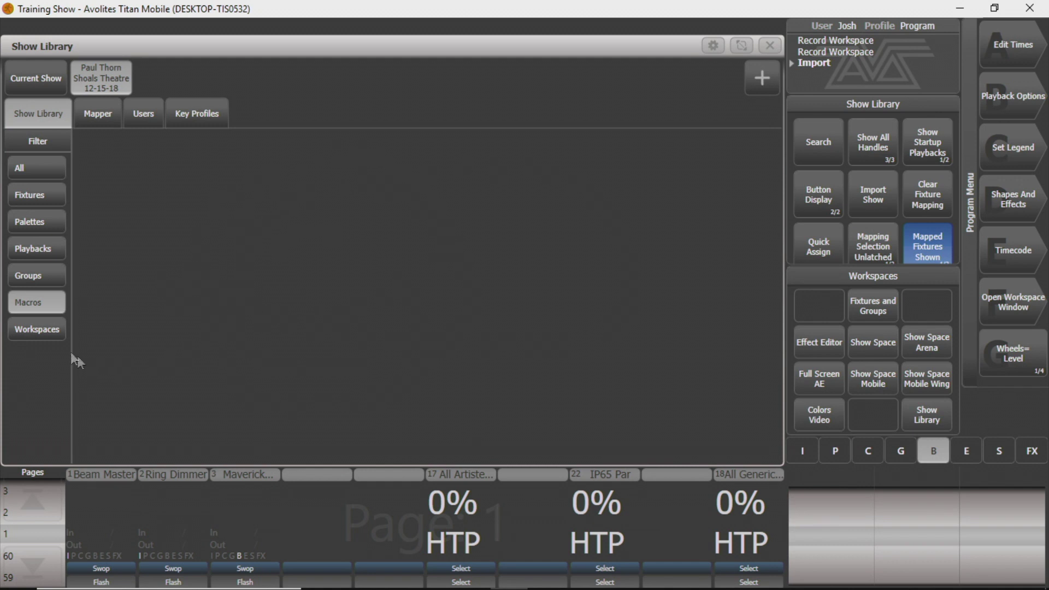
left_click(30, 327)
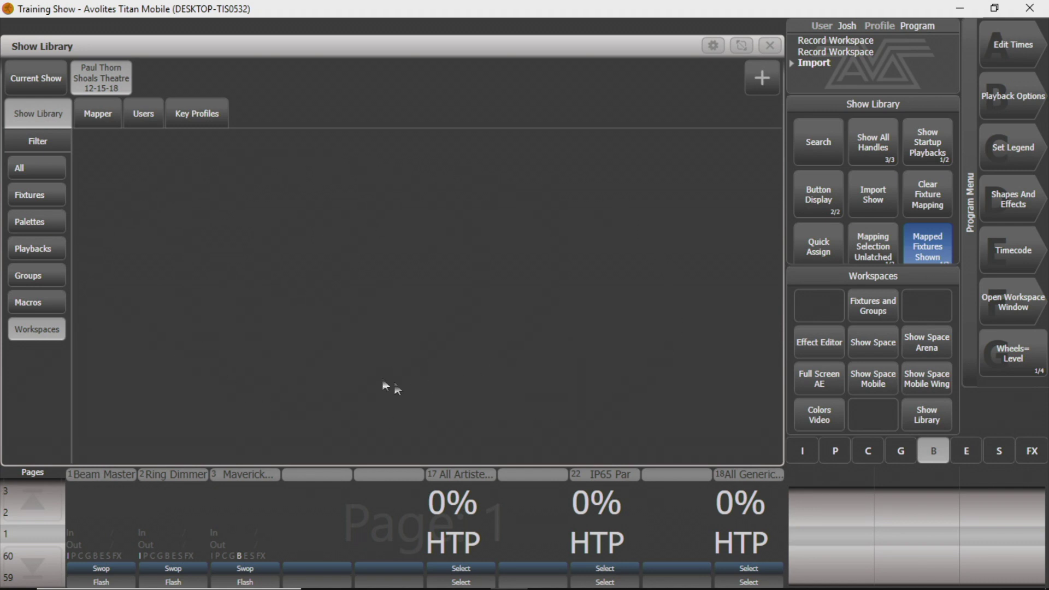
Display all of the current show's library content and examine its palettes, factory content, fixtures, groups, playbacks and positions
left_click(37, 77)
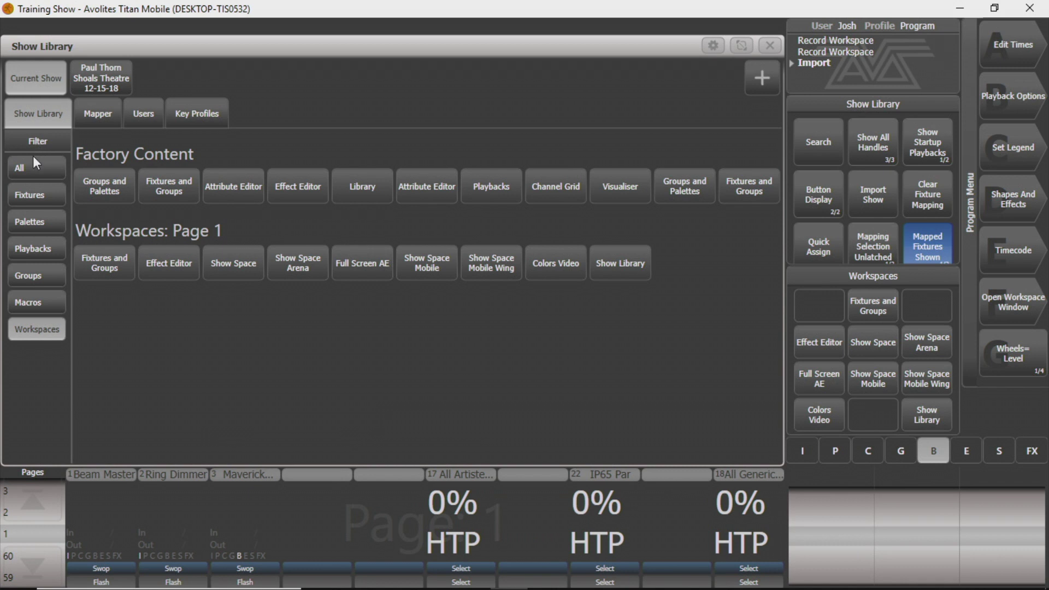
left_click(57, 173)
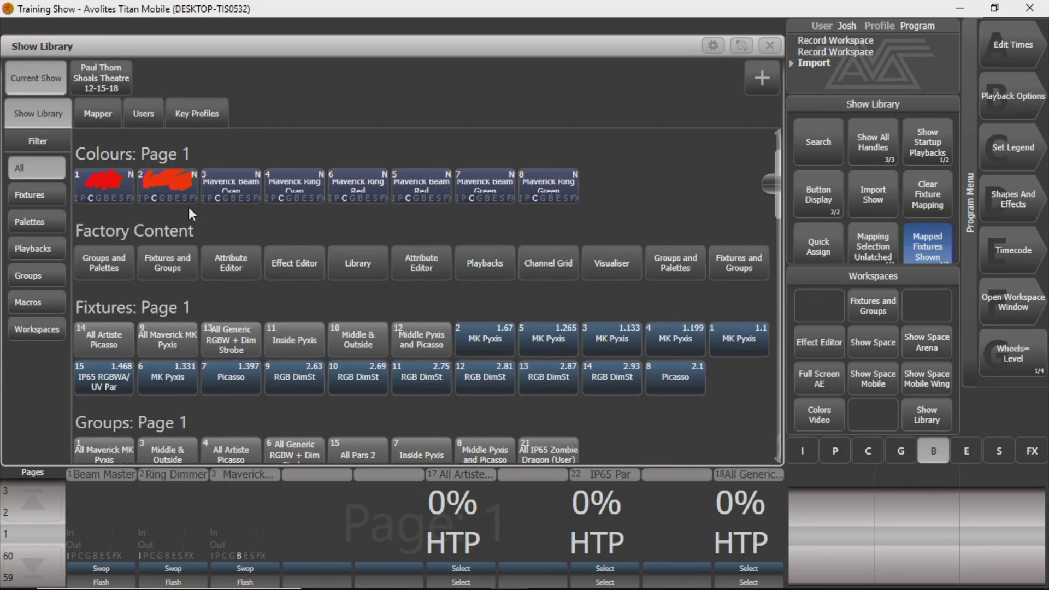
scroll(189, 208, "down", 6)
scroll(189, 208, "up", 8)
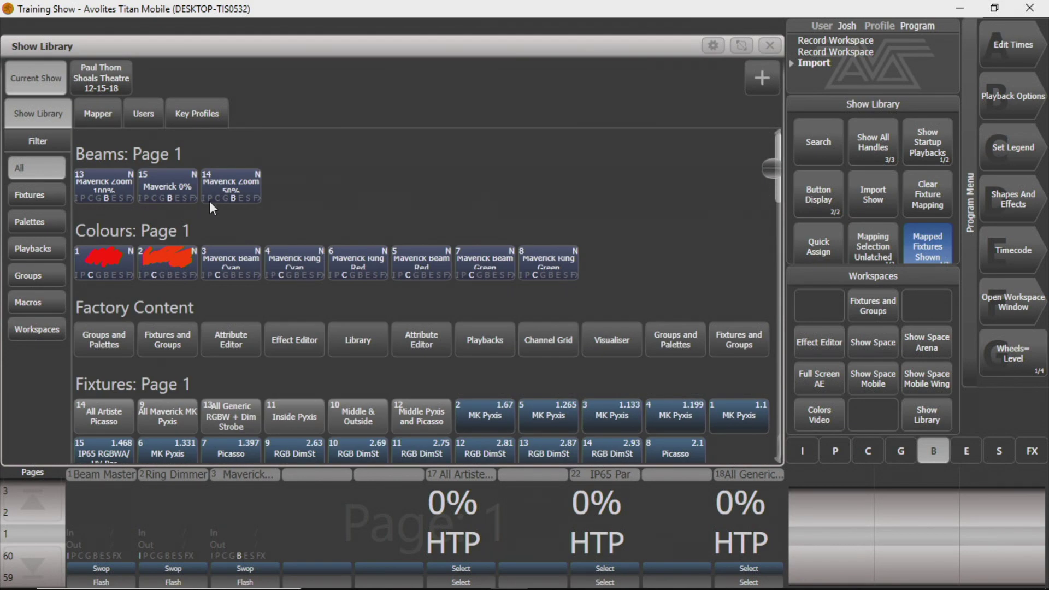
scroll(213, 205, "down", 3)
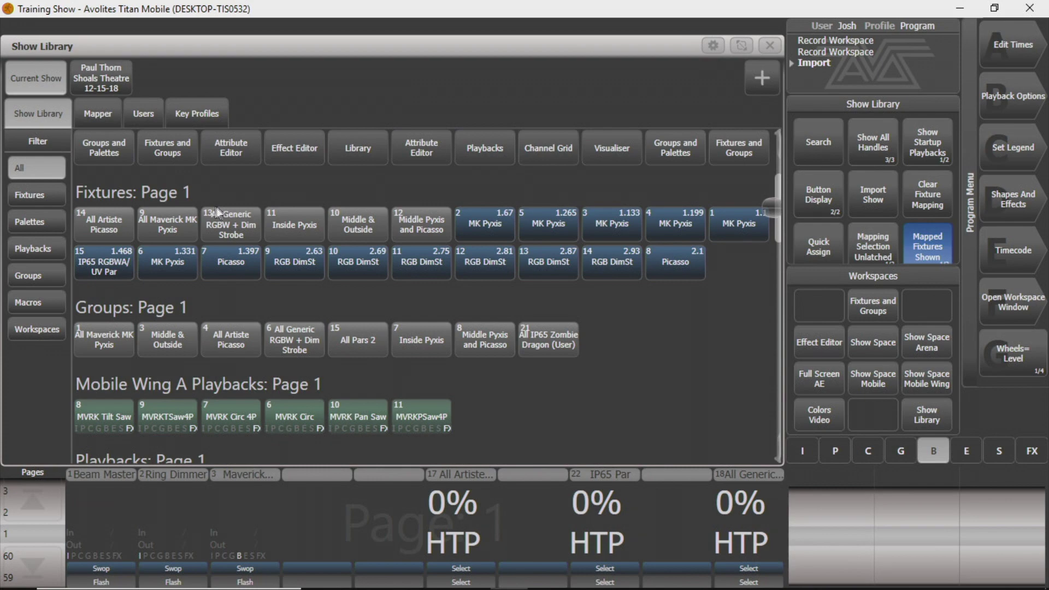
scroll(217, 212, "down", 3)
scroll(241, 214, "up", 4)
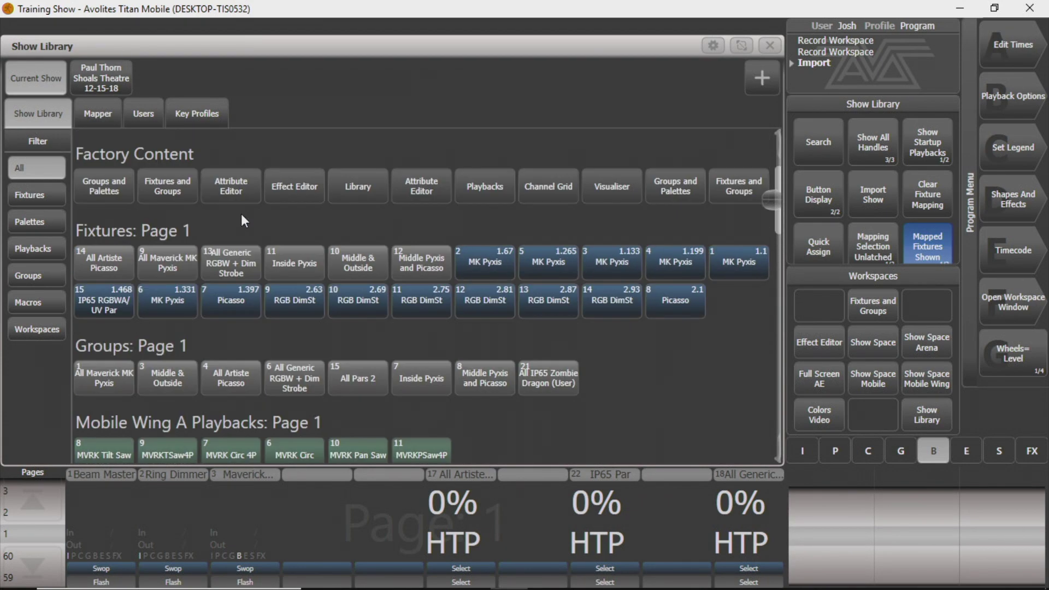
scroll(241, 214, "down", 3)
scroll(243, 214, "up", 4)
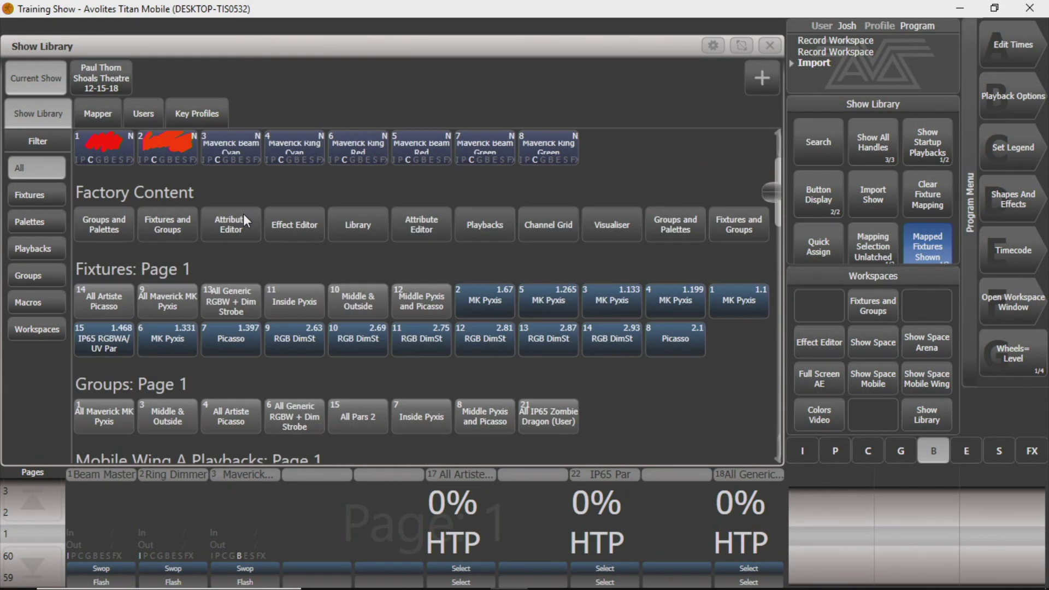
scroll(97, 212, "up", 2)
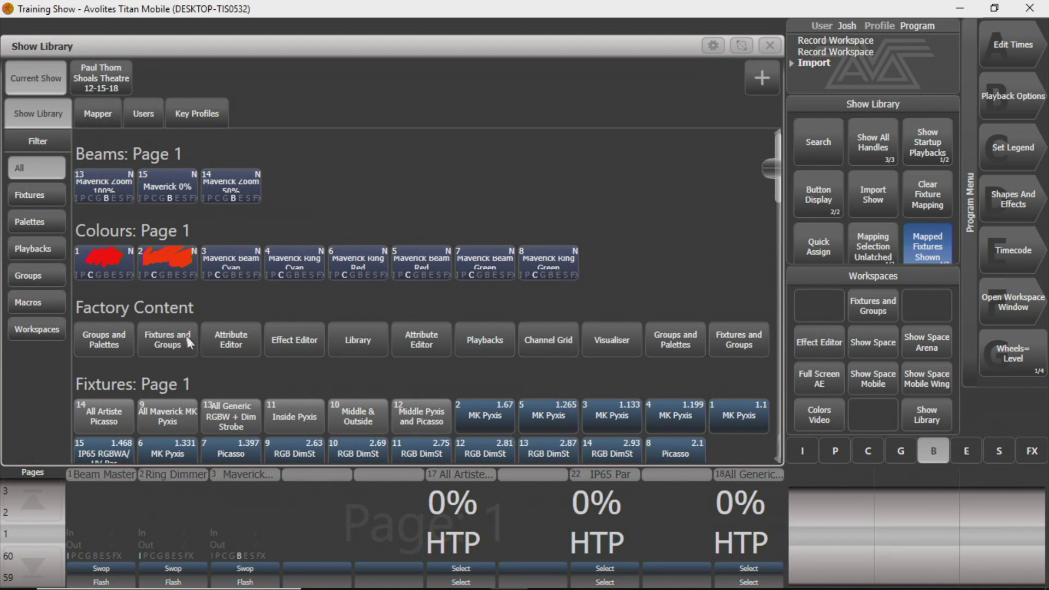
scroll(381, 310, "down", 3)
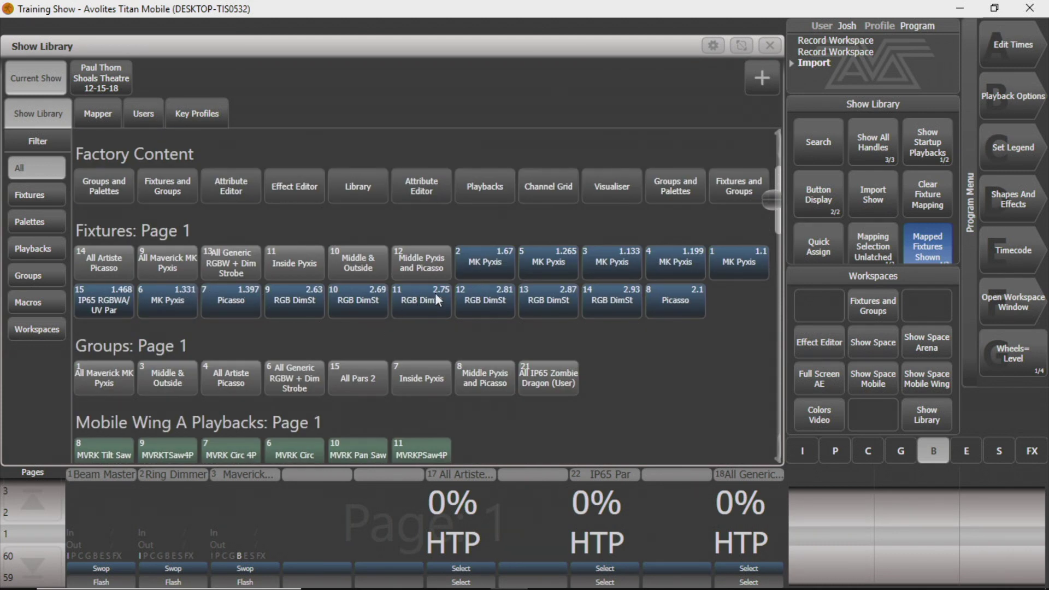
scroll(251, 335, "down", 1)
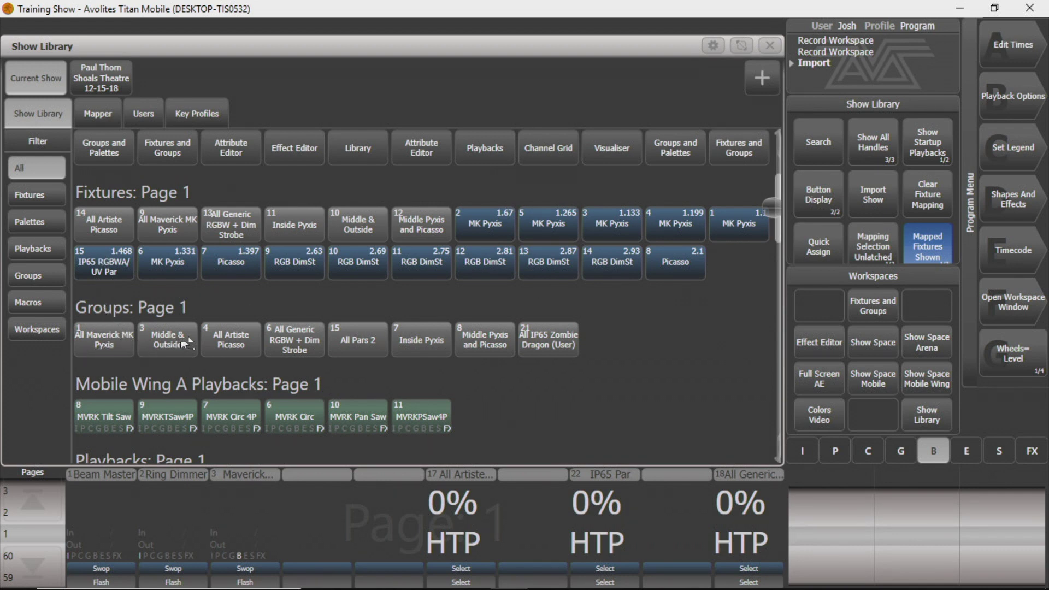
scroll(350, 354, "down", 2)
scroll(335, 354, "down", 3)
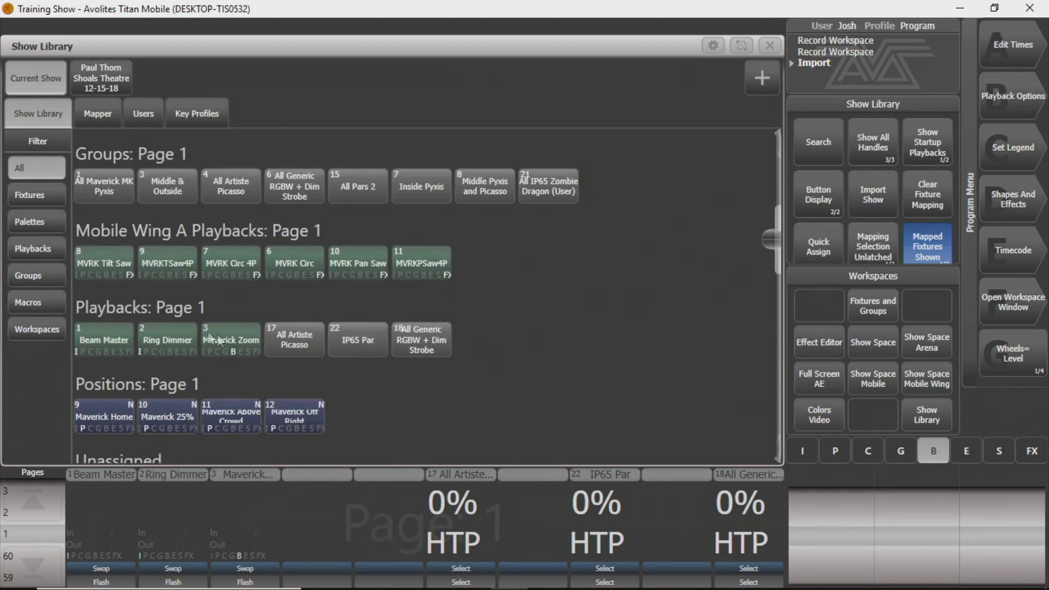
scroll(164, 386, "up", 4)
scroll(160, 379, "up", 5)
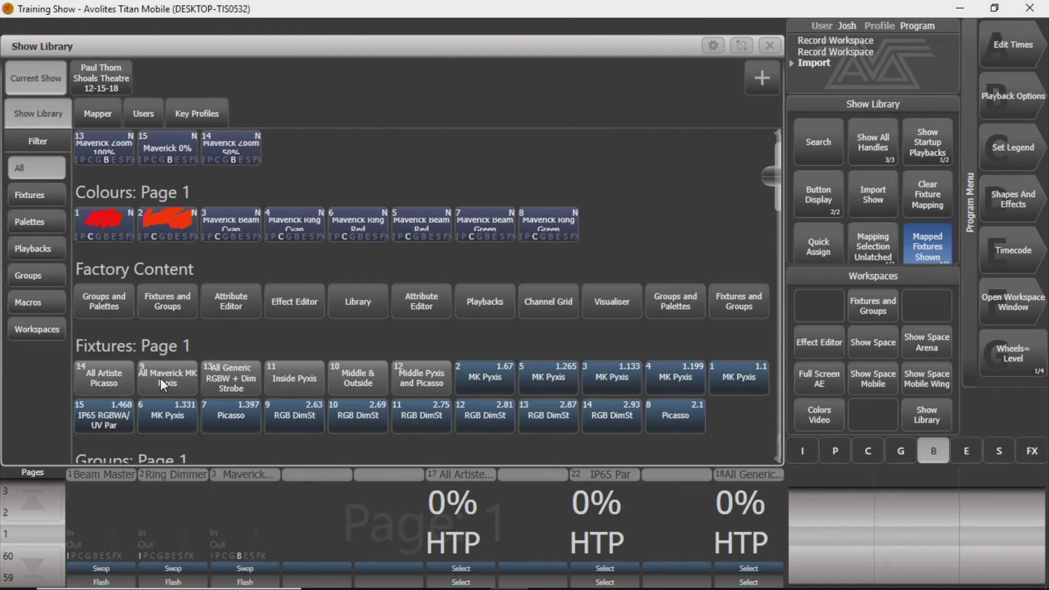
scroll(117, 277, "down", 9)
scroll(158, 302, "up", 8)
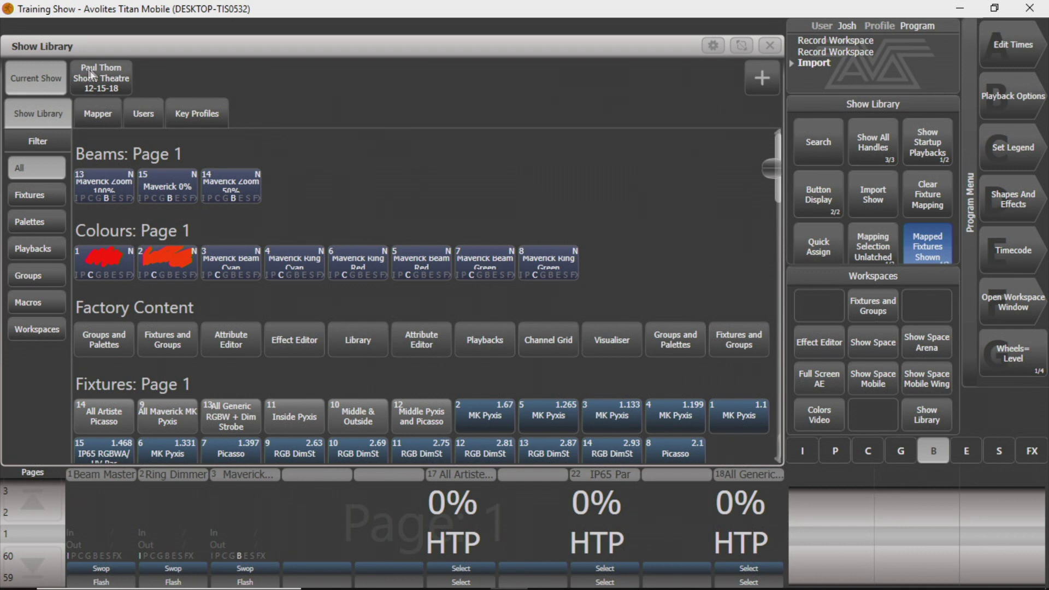
Filter the current show's library in turn by fixtures, palettes, playbacks, groups and macros to review each category
left_click(30, 198)
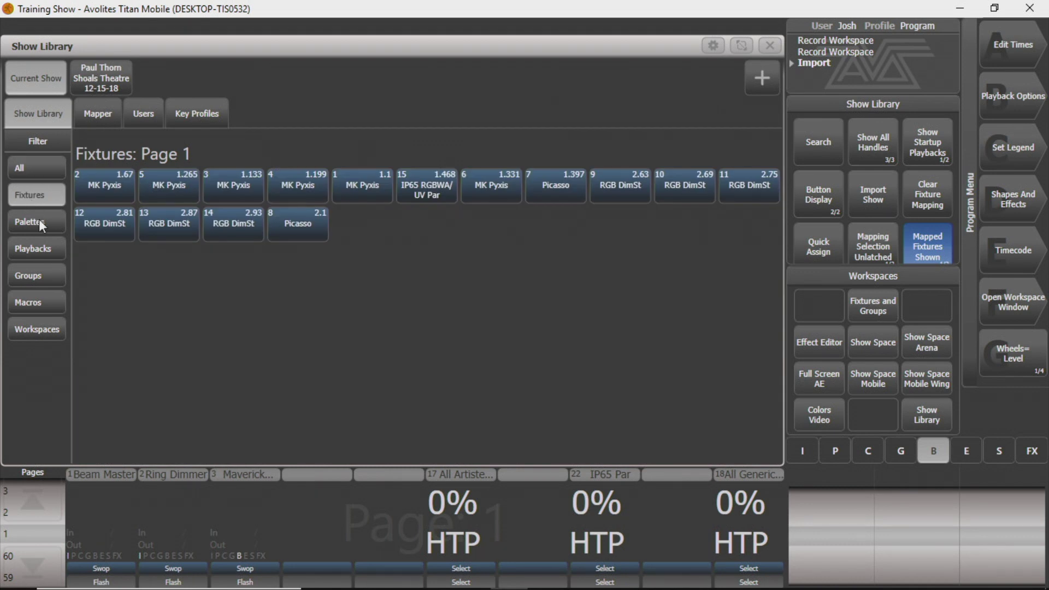
left_click(41, 223)
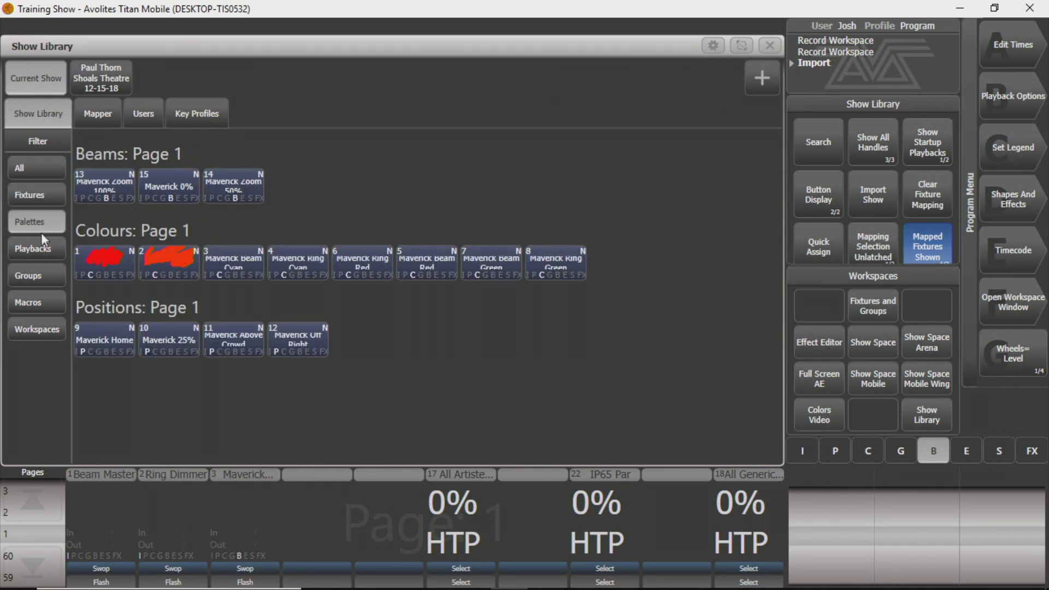
left_click(23, 252)
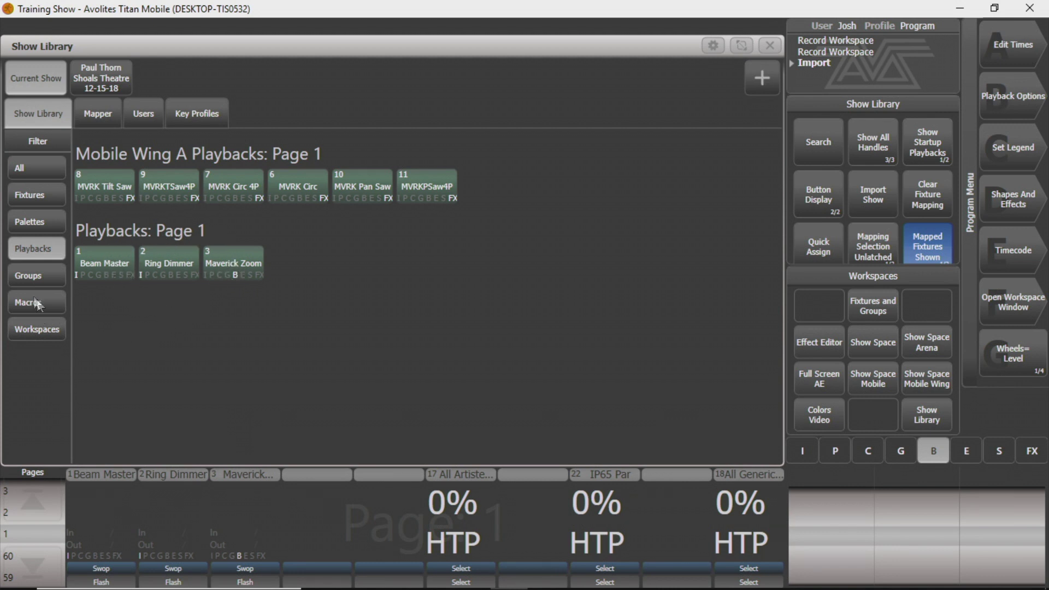
left_click(35, 277)
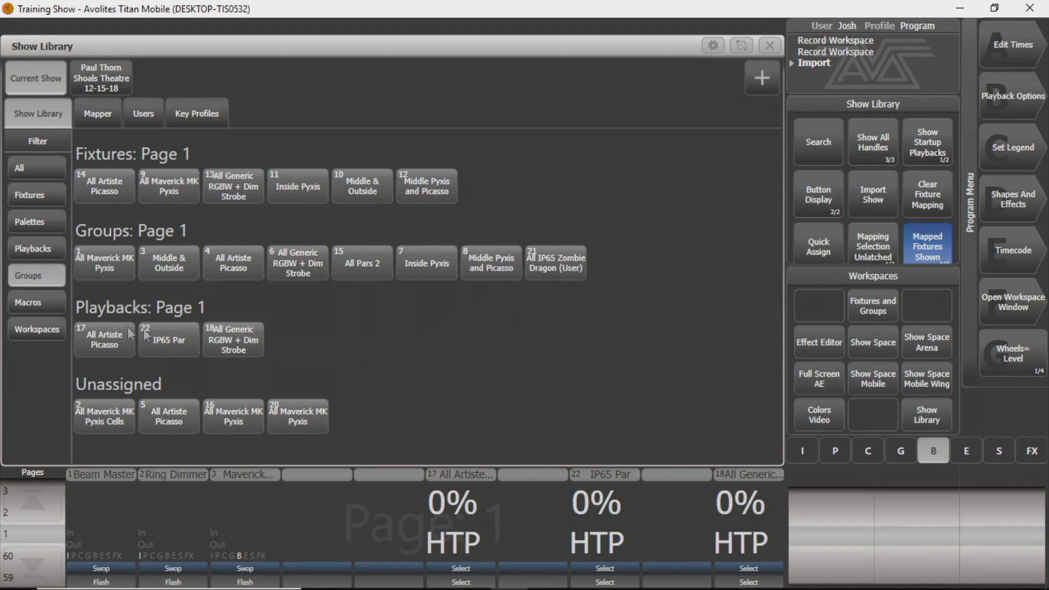
left_click(51, 304)
scroll(143, 197, "down", 5)
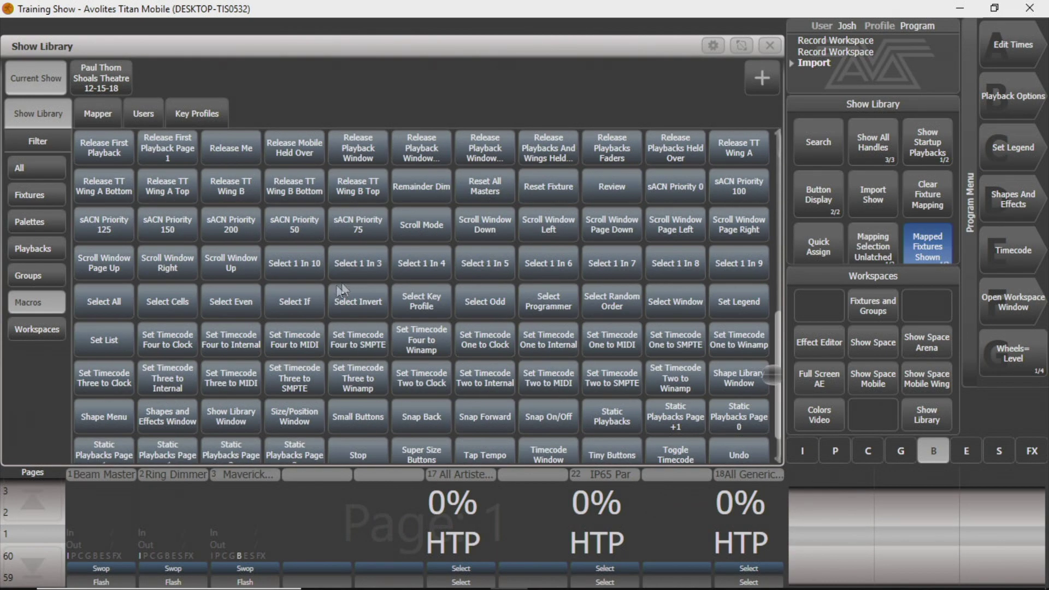
Examine the full list of unassigned macros in the current show's library
scroll(350, 280, "up", 10)
scroll(349, 279, "up", 1)
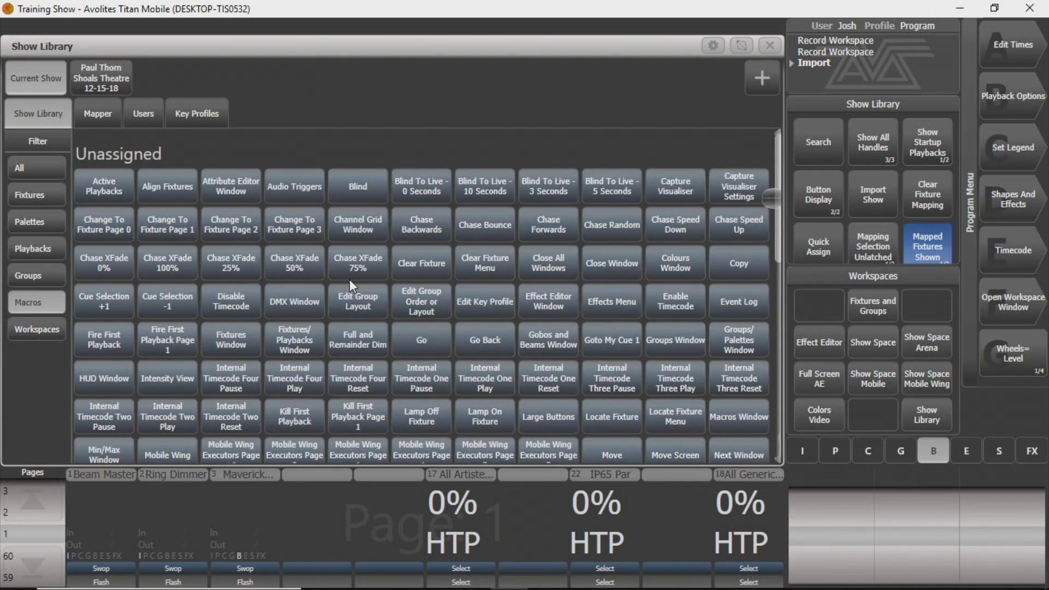
scroll(364, 286, "down", 5)
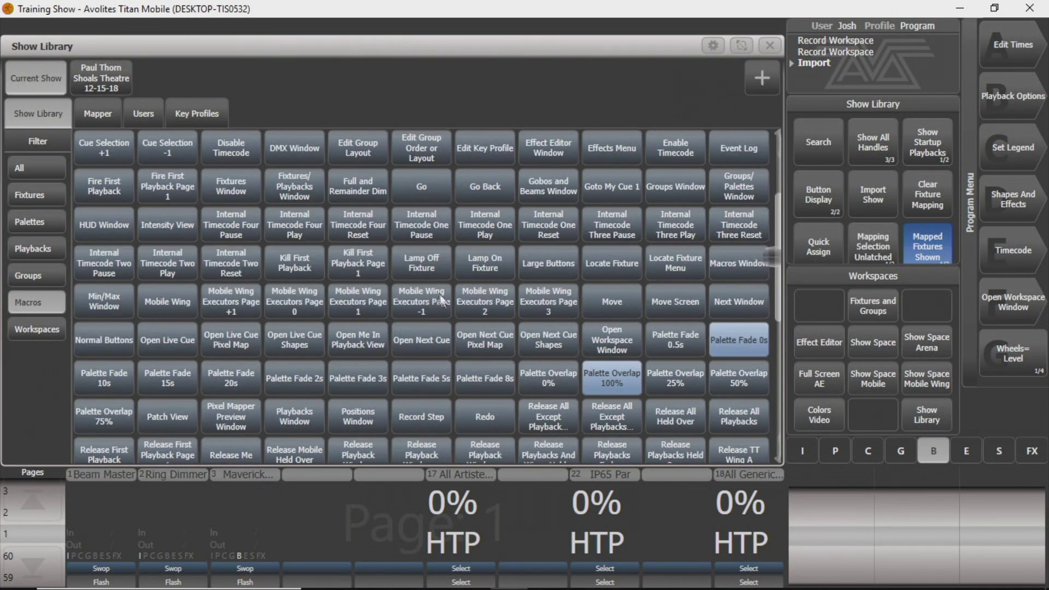
scroll(365, 286, "up", 10)
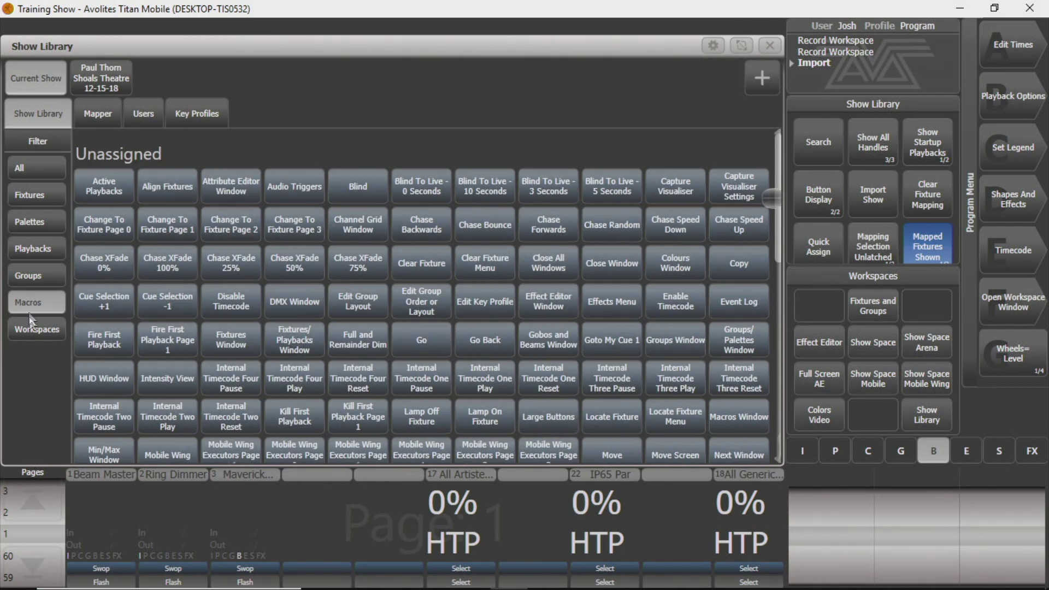
Filter the current show's library in turn by workspaces, playbacks, palettes, fixtures and all content to review each category
left_click(31, 325)
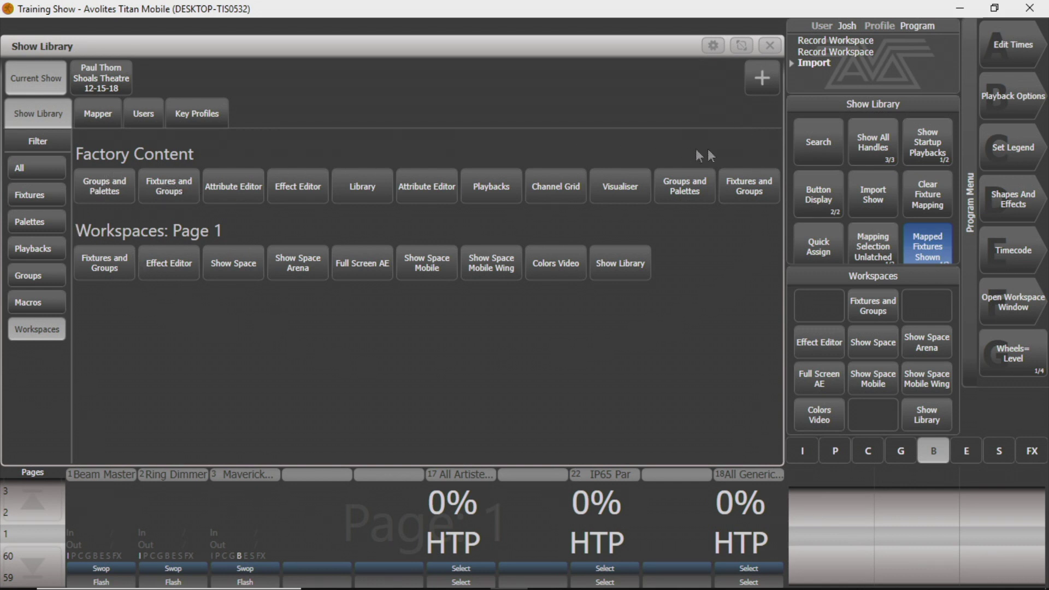
left_click(826, 307)
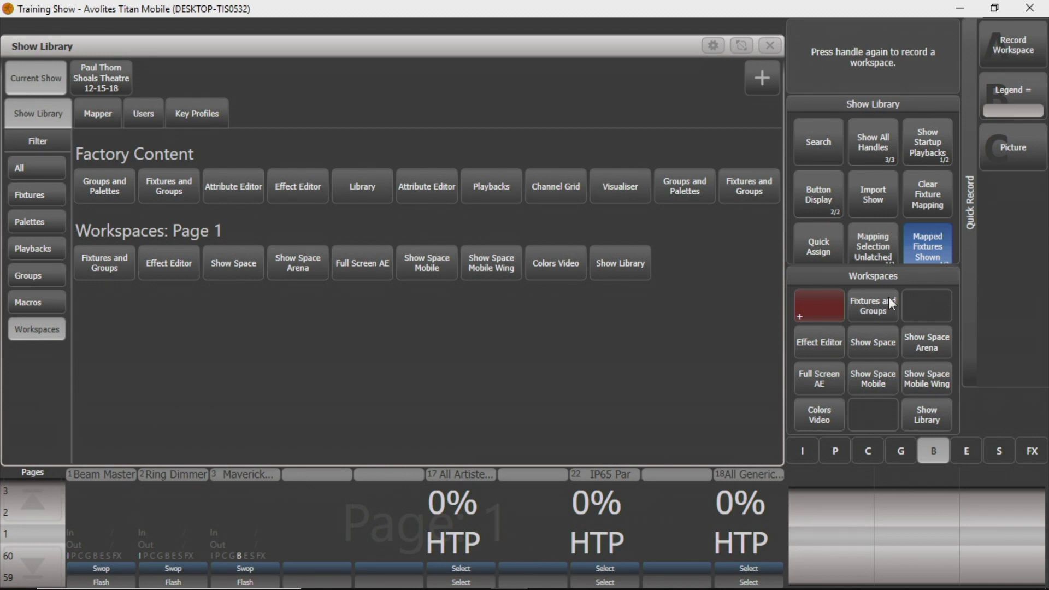
left_click(889, 297)
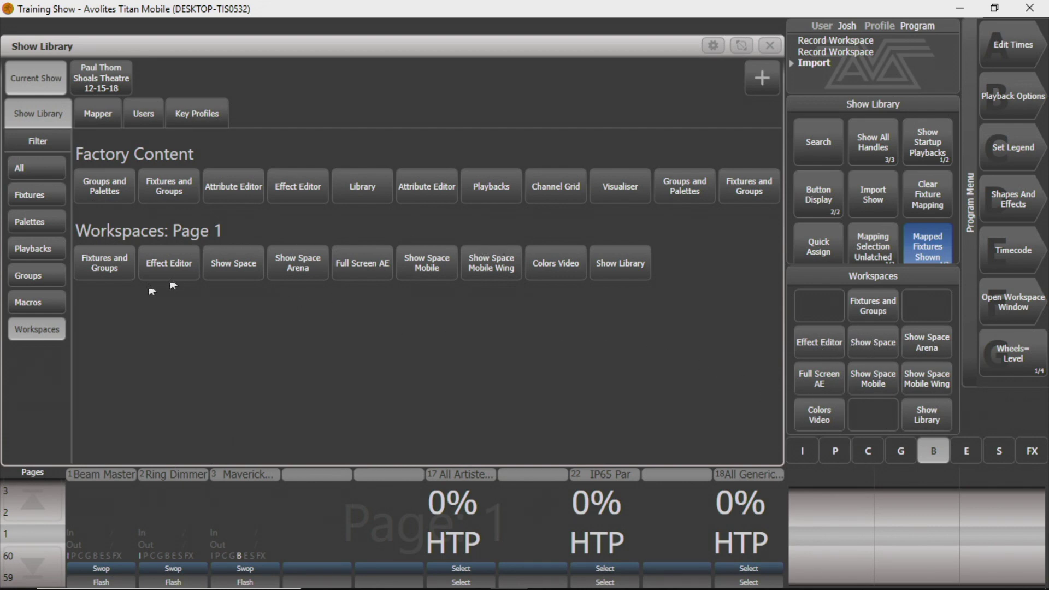
left_click(24, 326)
left_click(34, 247)
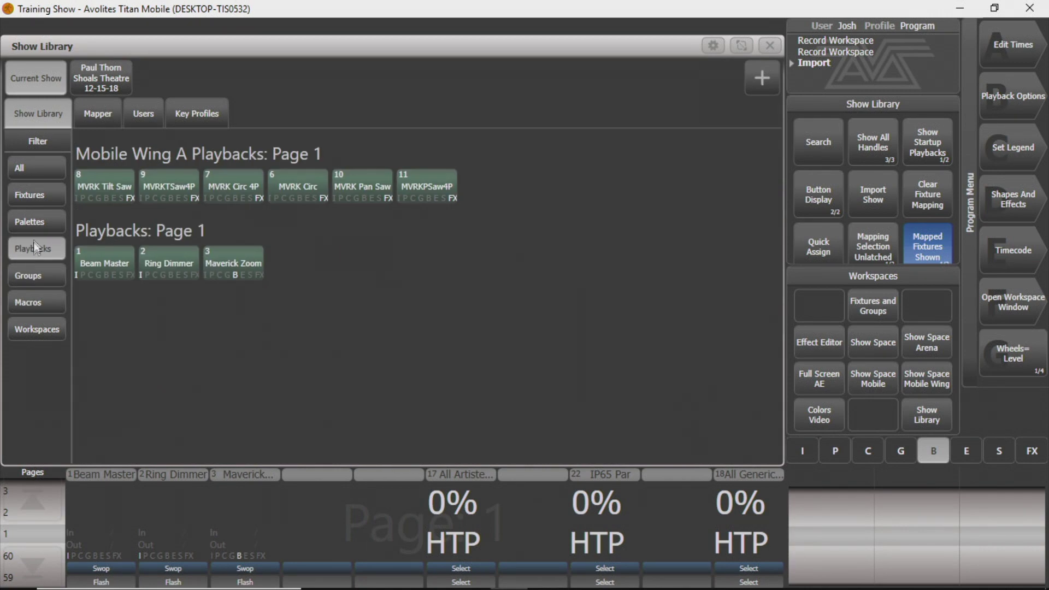
left_click(36, 222)
left_click(38, 198)
left_click(41, 173)
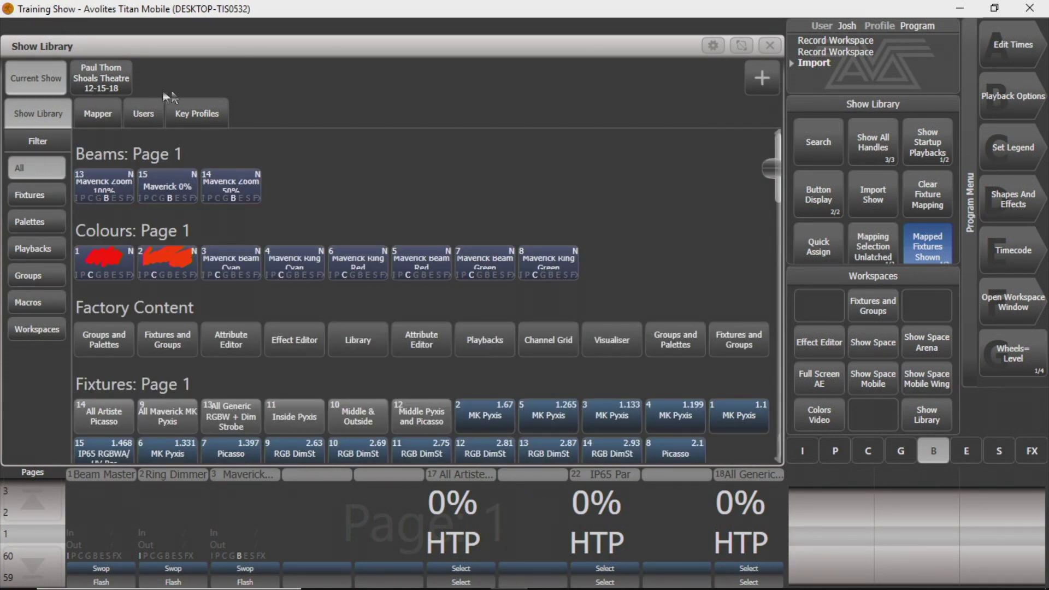
Copy the unassigned Open Next Cue macro from the library onto the first handle of the Macros window in the Full Screen AE workspace
left_click(43, 296)
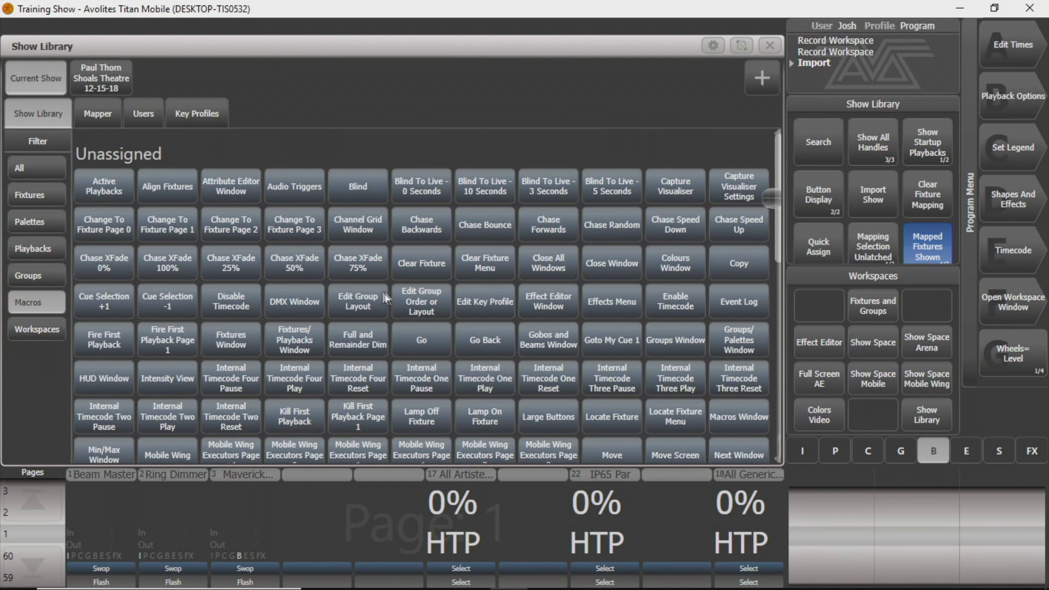
key("ctrl+c")
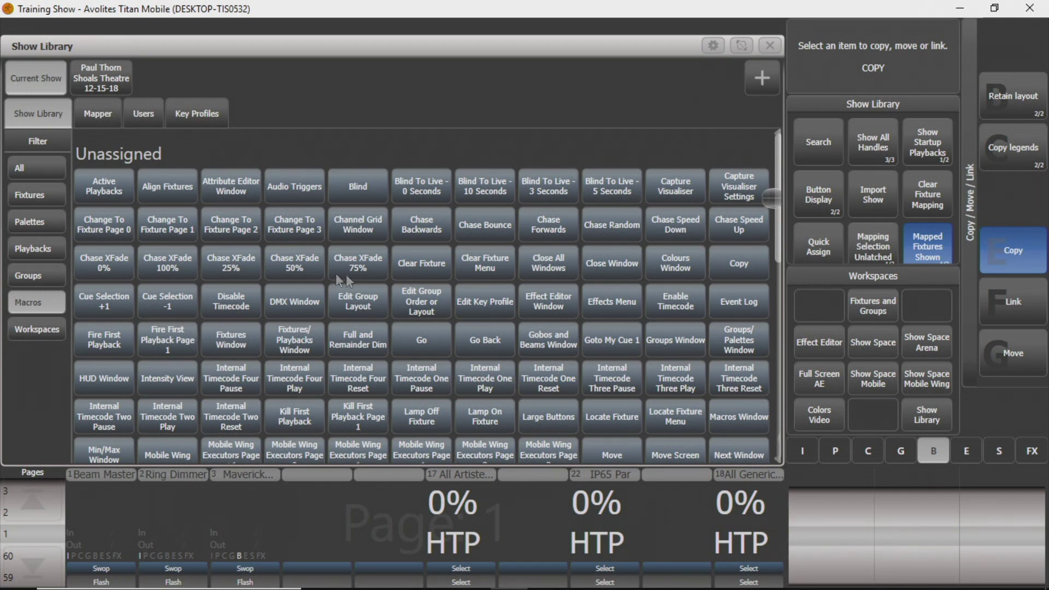
scroll(509, 325, "down", 3)
scroll(507, 328, "down", 2)
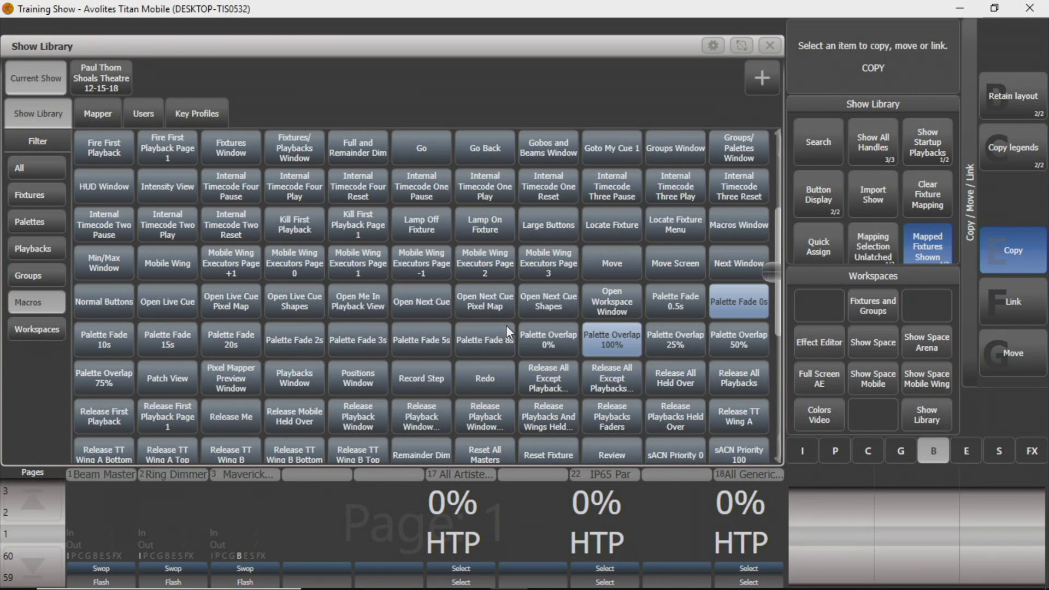
left_click(429, 309)
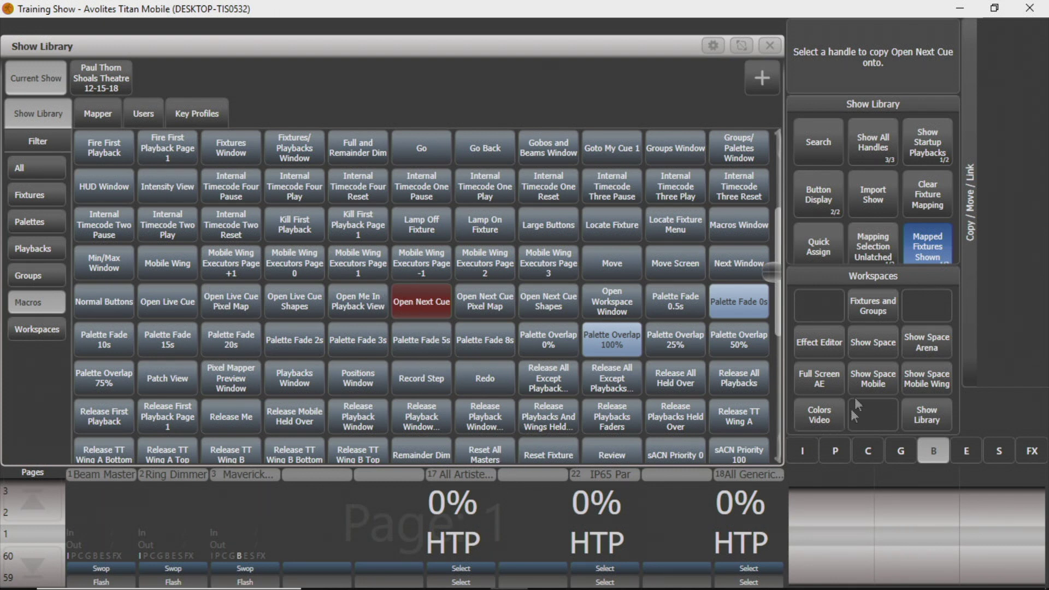
left_click(804, 386)
left_click(309, 305)
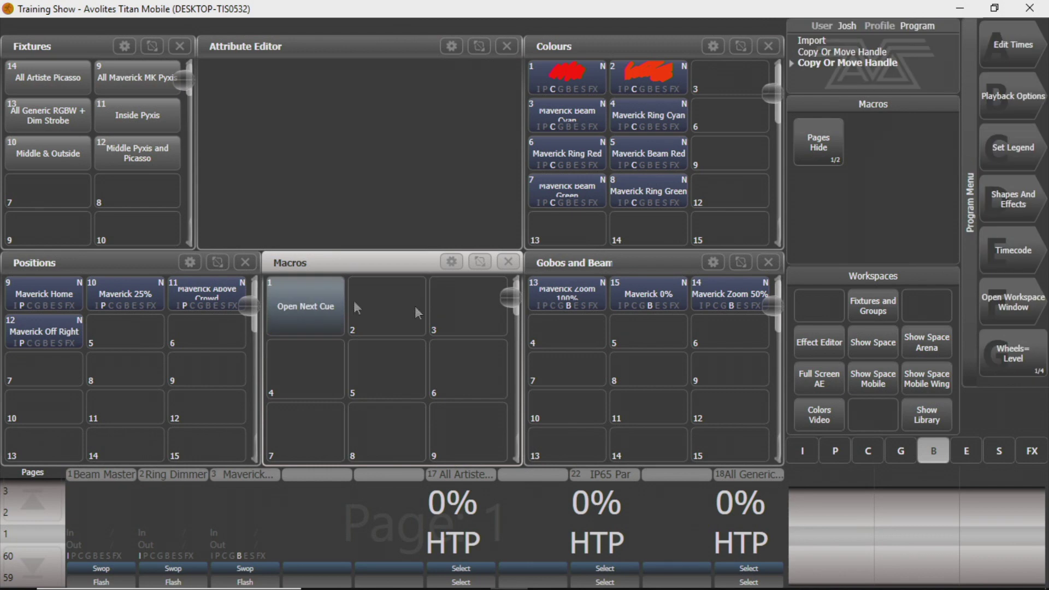
Recall the Show Library workspace and look through all content for the assigned Open Next Cue macro
left_click(920, 418)
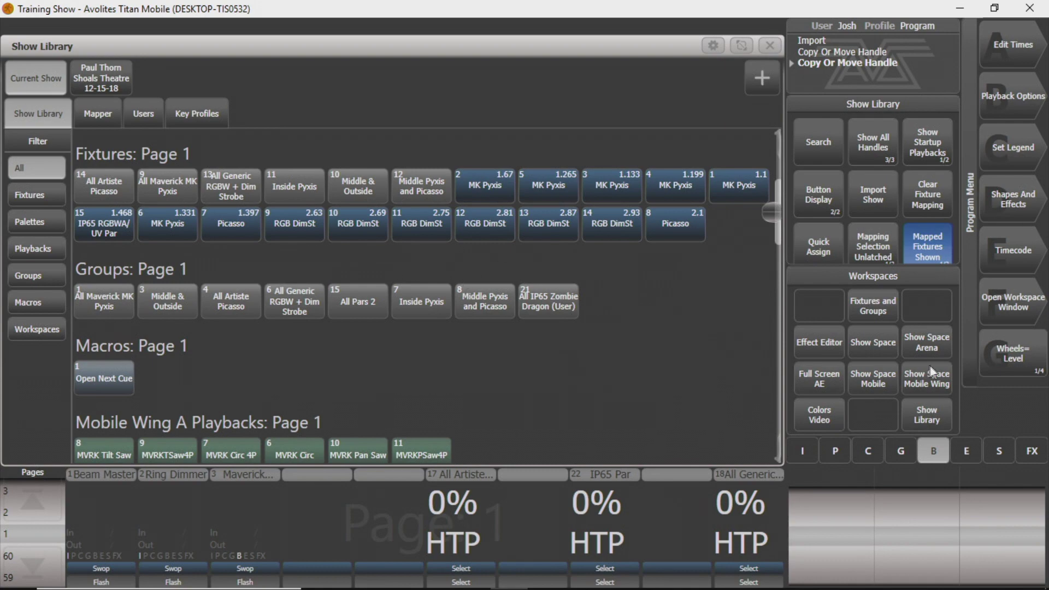
scroll(547, 278, "down", 5)
scroll(399, 302, "up", 7)
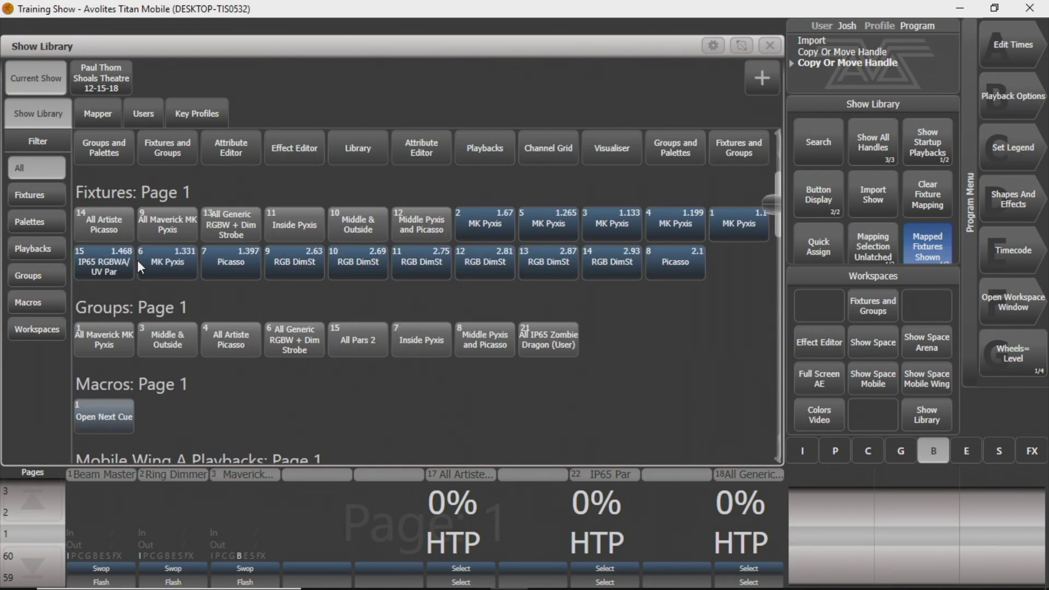
scroll(316, 222, "up", 3)
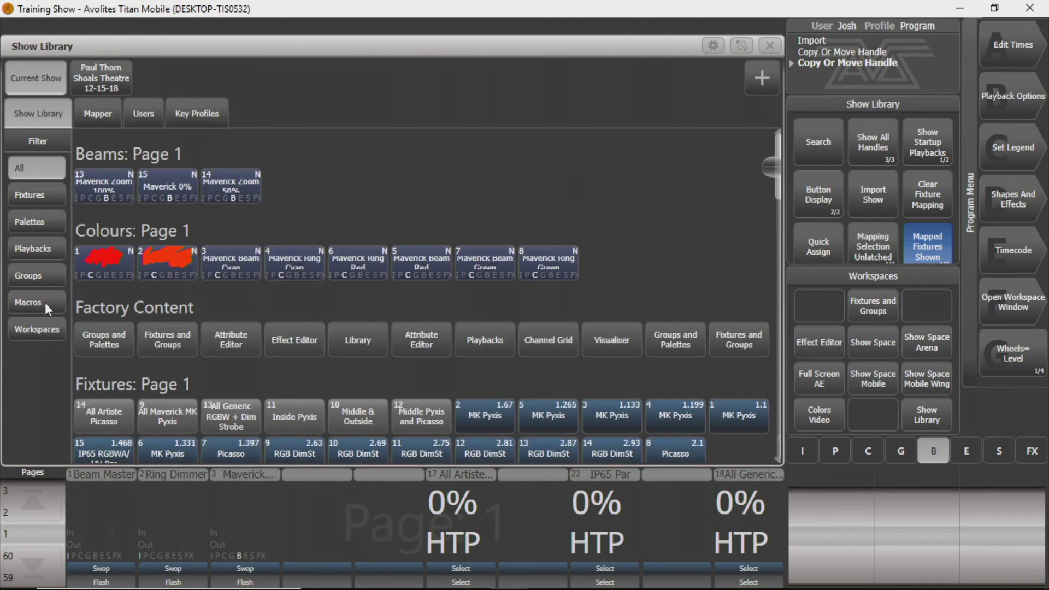
Filter the library by macros and compare the assigned Open Next Cue macro with the unassigned macros
left_click(38, 302)
scroll(380, 280, "down", 10)
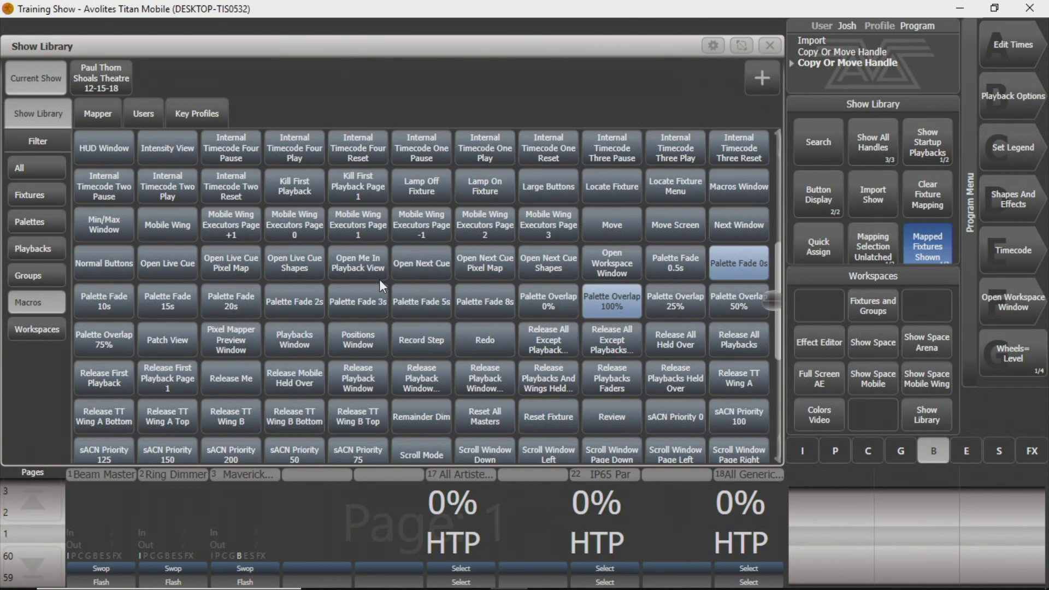
scroll(382, 291, "up", 5)
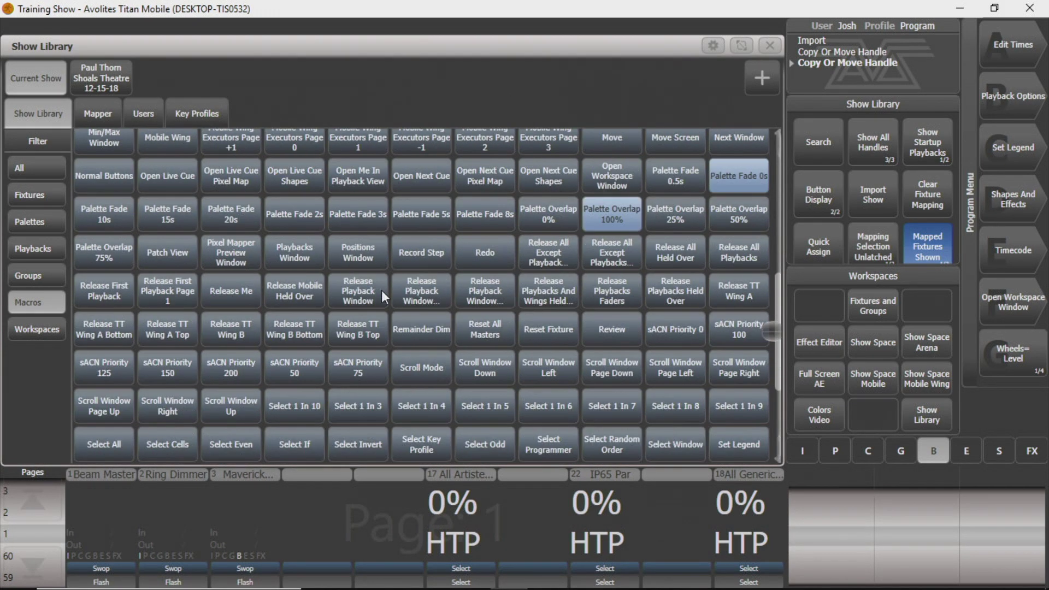
scroll(396, 284, "up", 5)
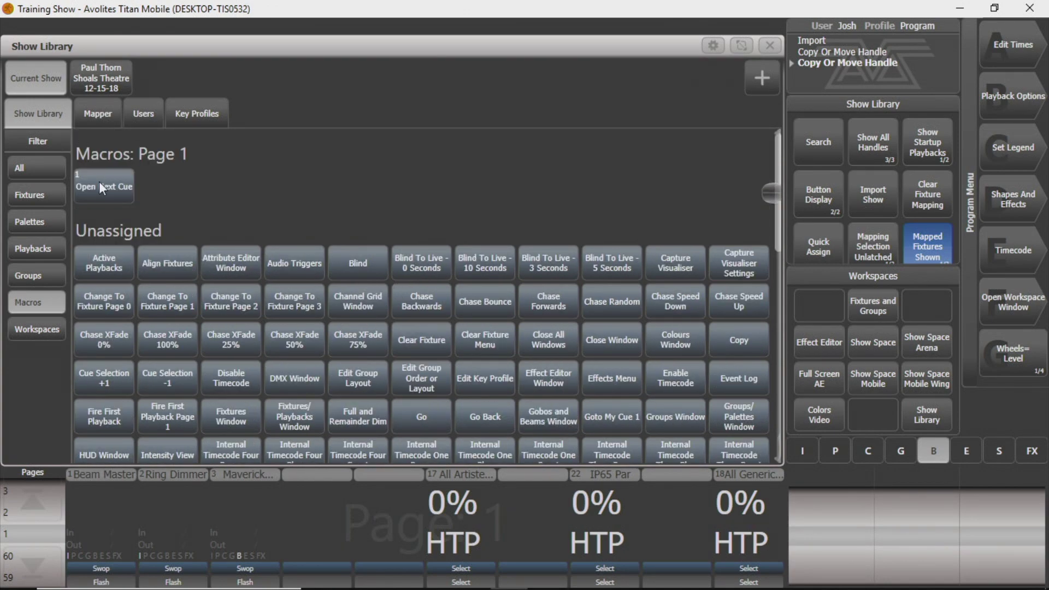
scroll(117, 192, "down", 7)
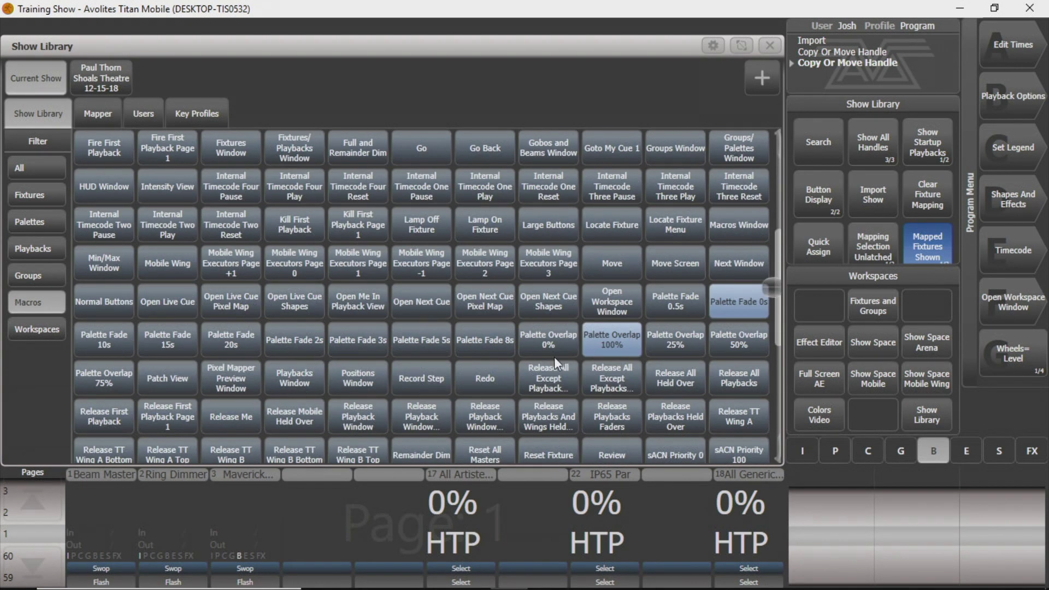
scroll(493, 329, "up", 7)
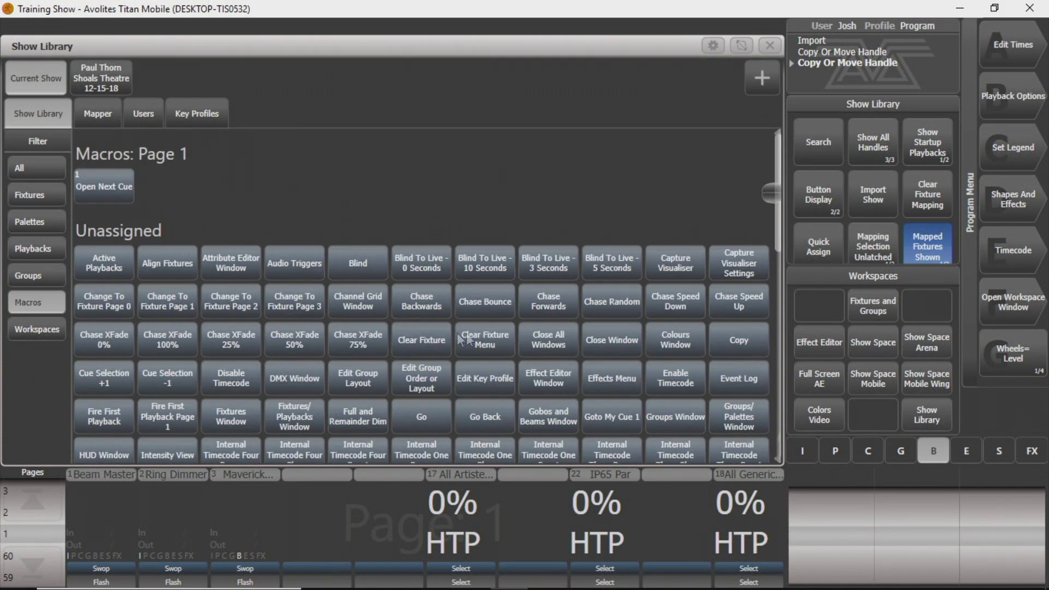
scroll(260, 308, "down", 3)
scroll(260, 309, "down", 4)
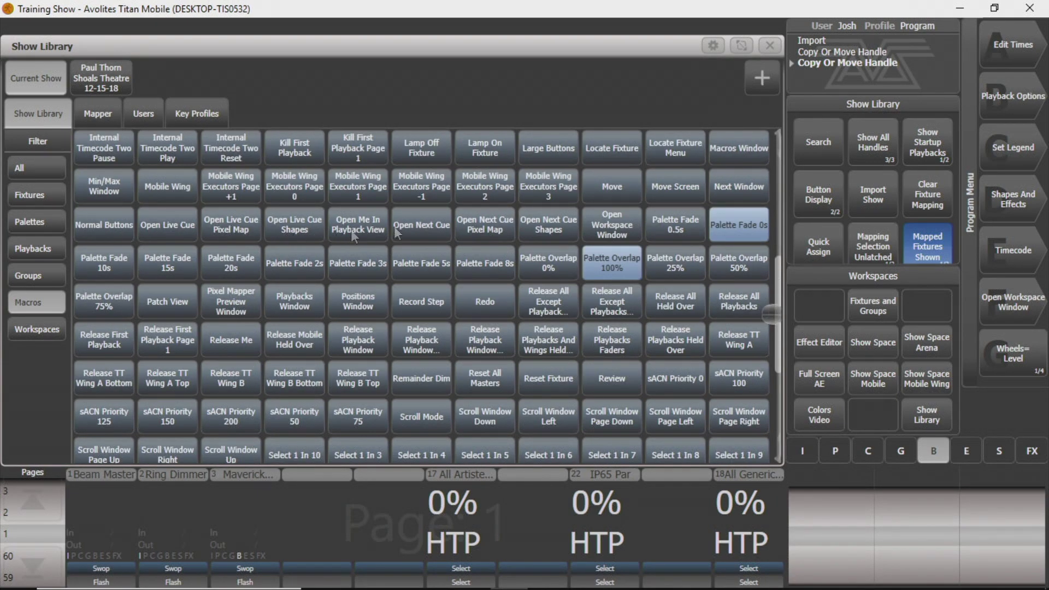
scroll(366, 267, "up", 7)
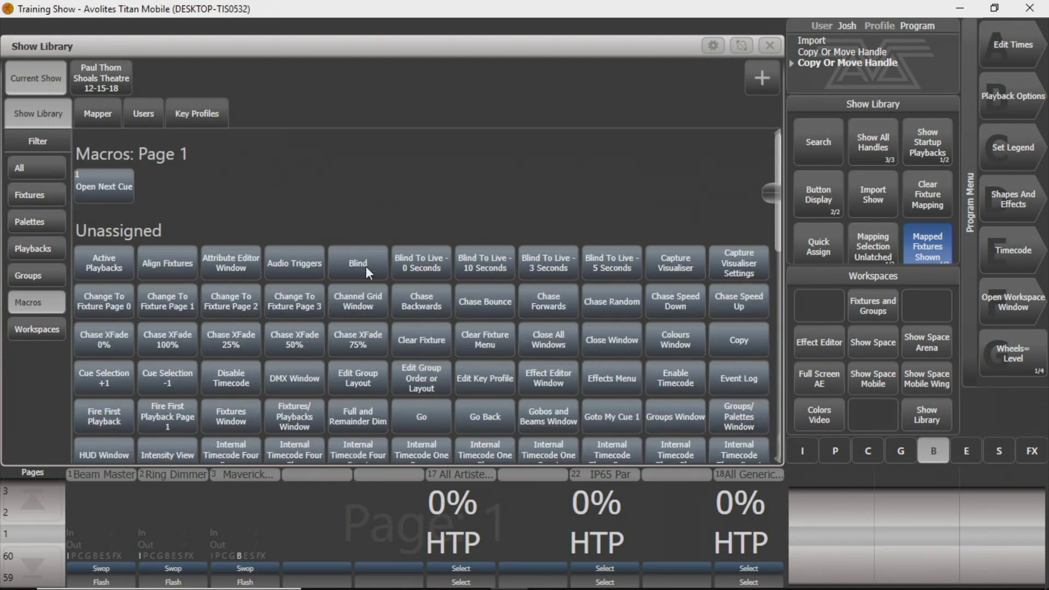
scroll(228, 251, "down", 10)
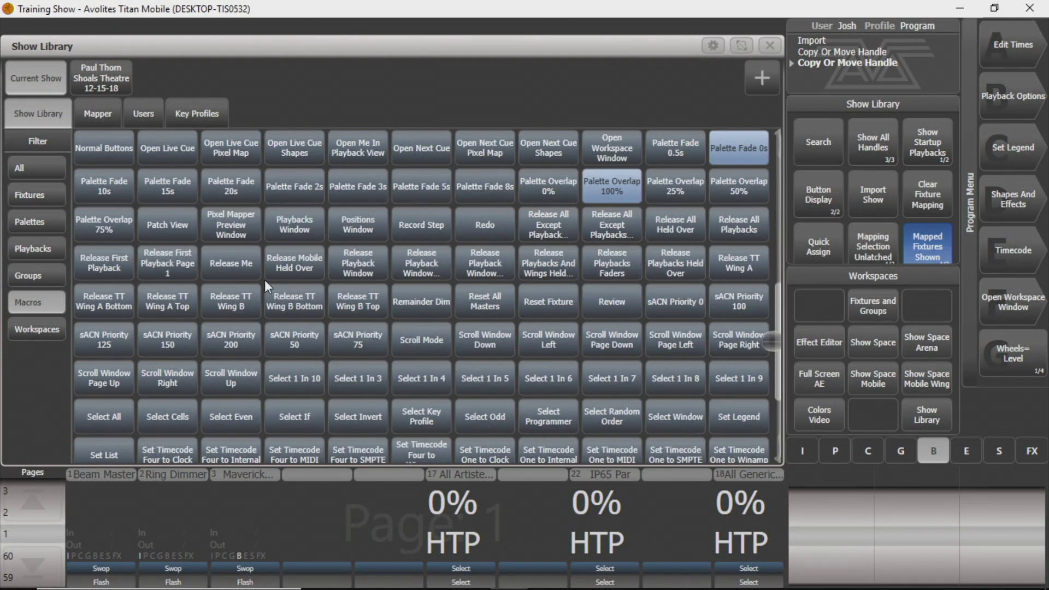
scroll(267, 285, "up", 7)
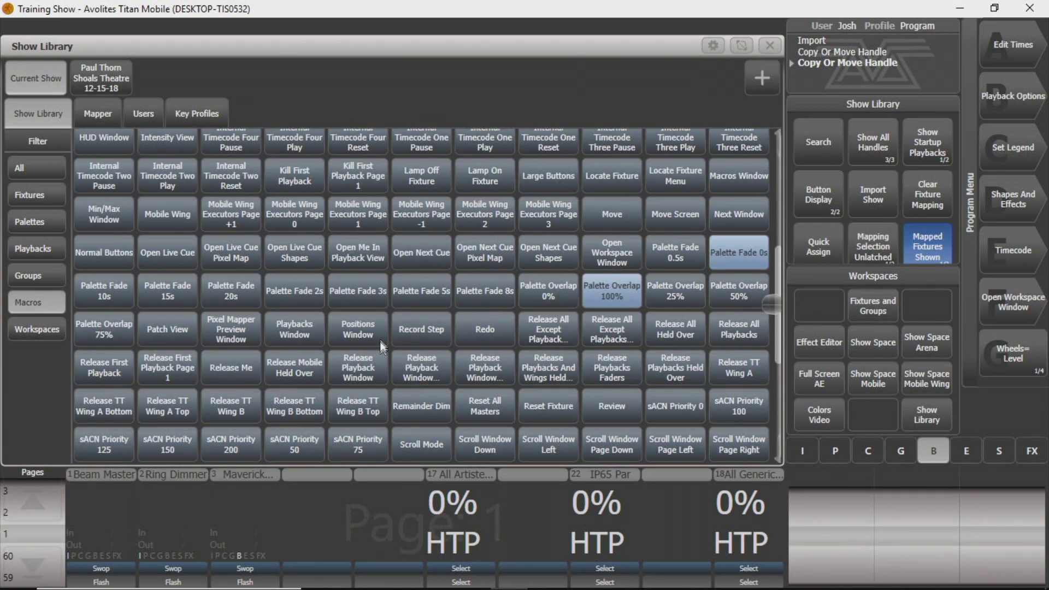
scroll(465, 314, "up", 4)
scroll(465, 314, "up", 3)
scroll(307, 291, "down", 4)
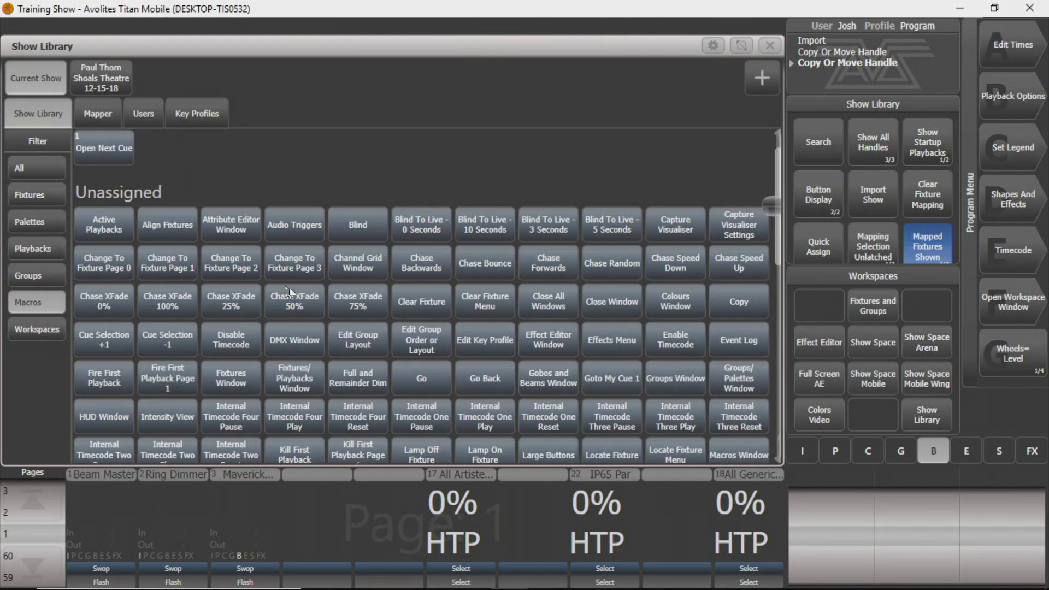
Run the unassigned Reset All Masters macro directly from the Show Library
scroll(307, 291, "down", 10)
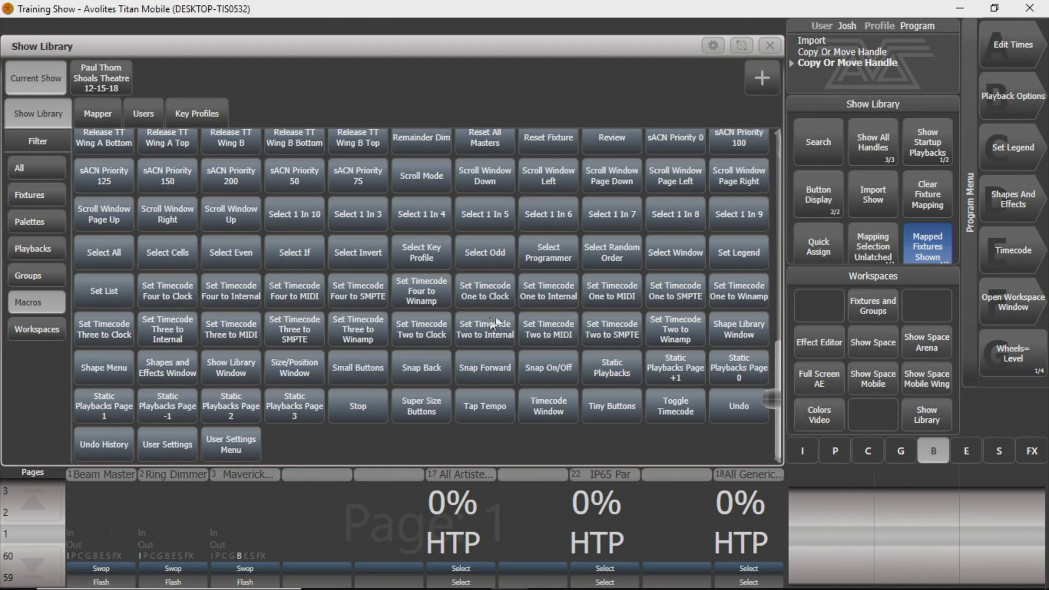
scroll(553, 378, "up", 3)
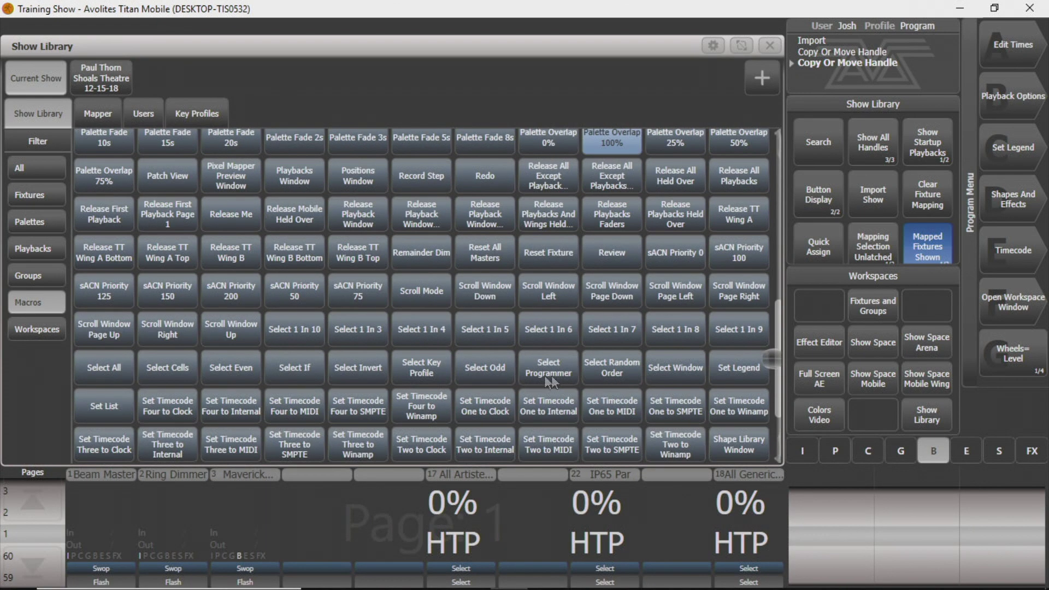
left_click(498, 255)
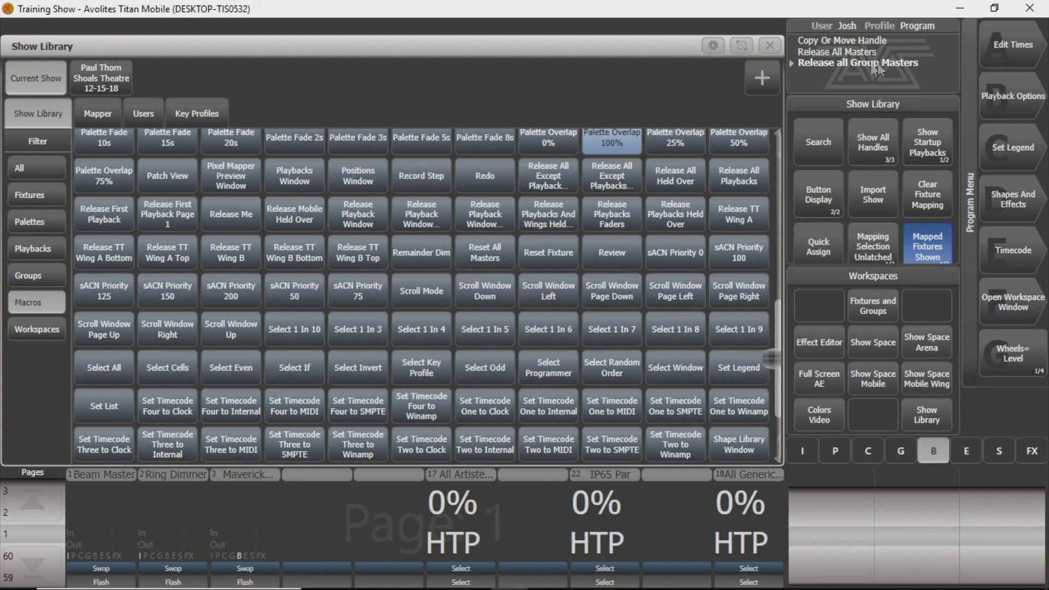
scroll(217, 277, "up", 10)
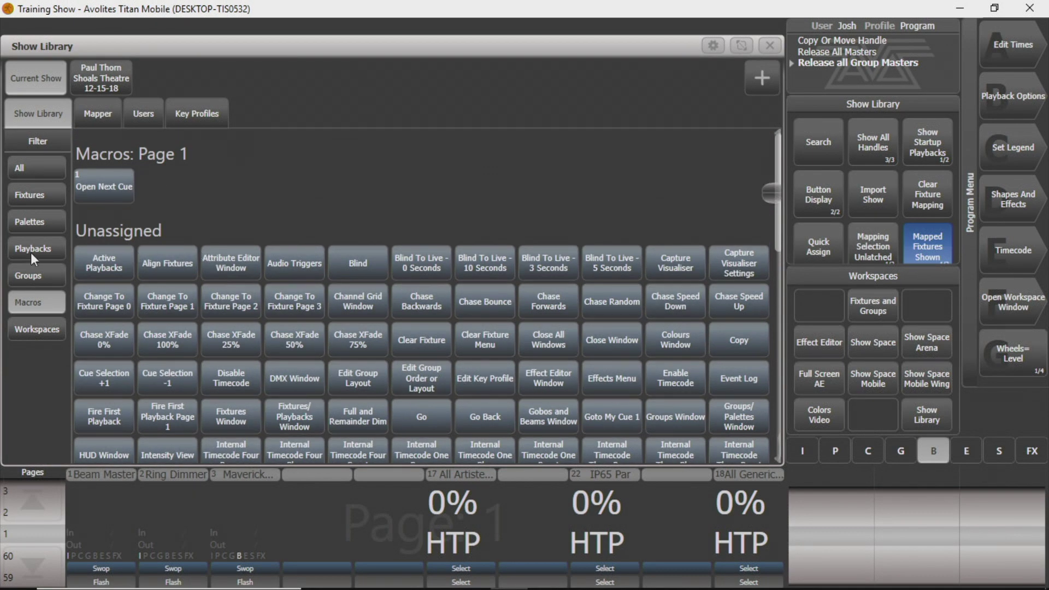
Filter the library by playbacks, fire the Beam Master playback from there and release it again
left_click(48, 251)
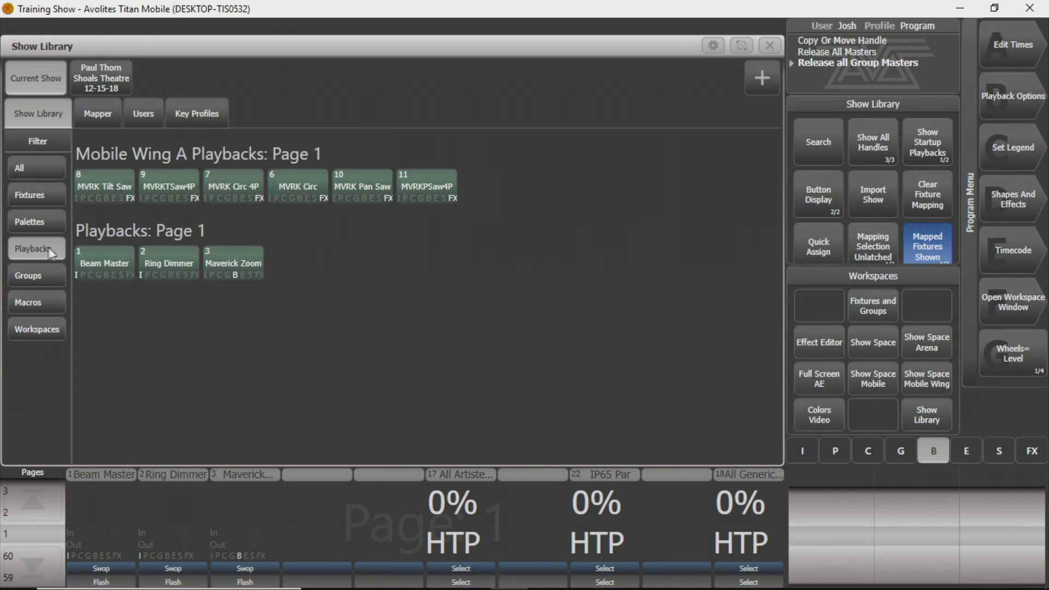
left_click(123, 267)
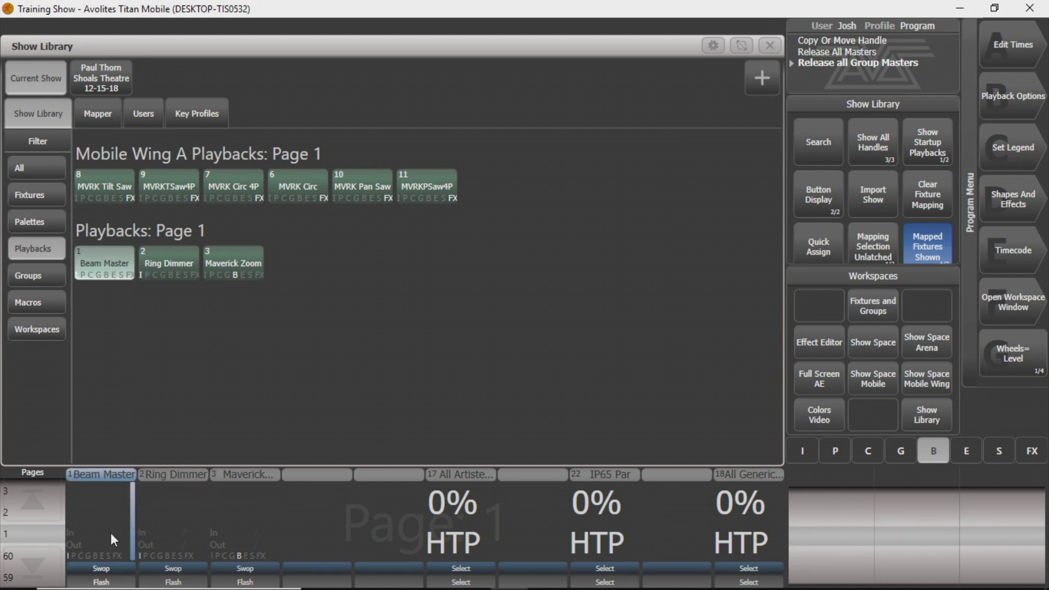
left_click(109, 276)
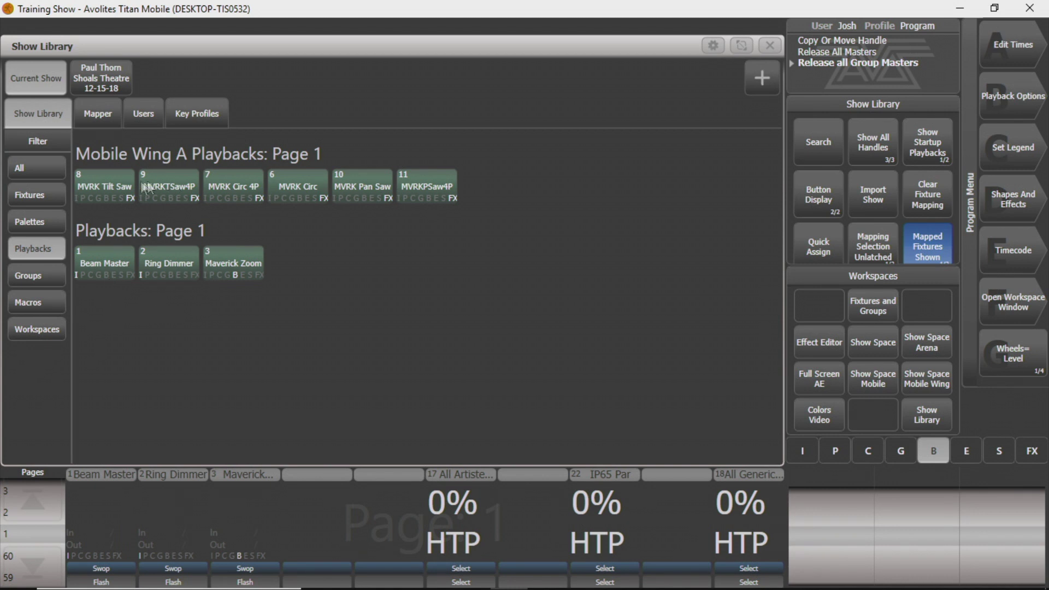
Filter the current show's library by palettes and by fixtures to view the available handles
left_click(30, 221)
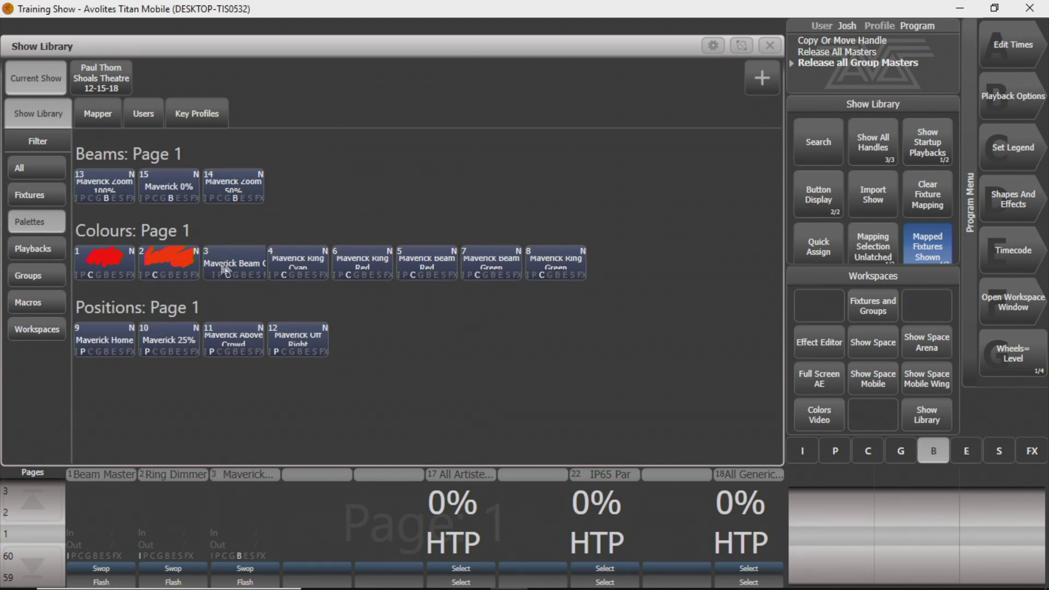
left_click(35, 195)
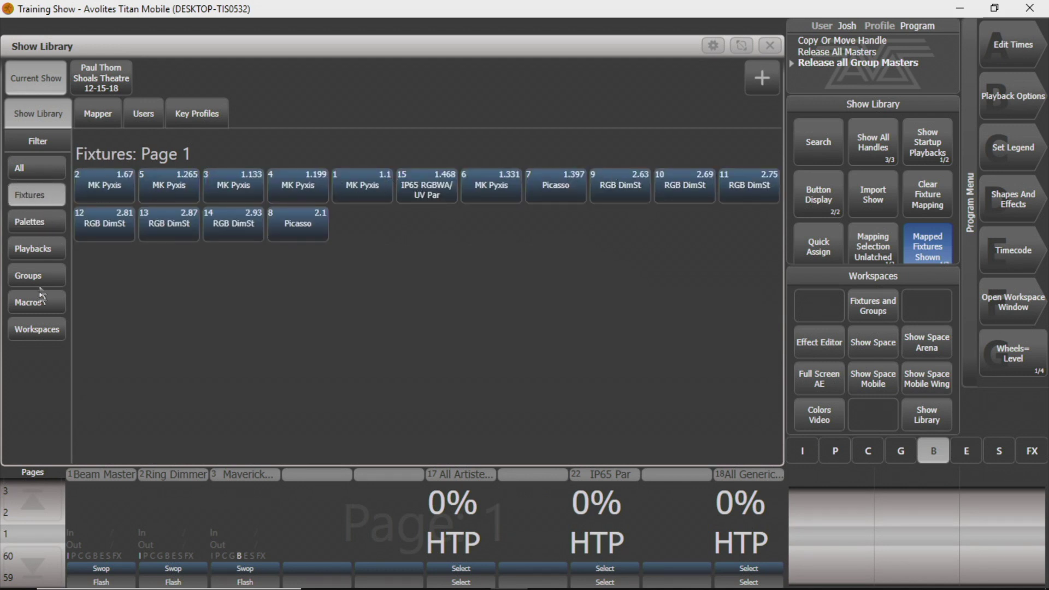
Filter the library by workspaces, recall the Show Space Mobile workspace from there and return to the Show Library workspace
left_click(29, 335)
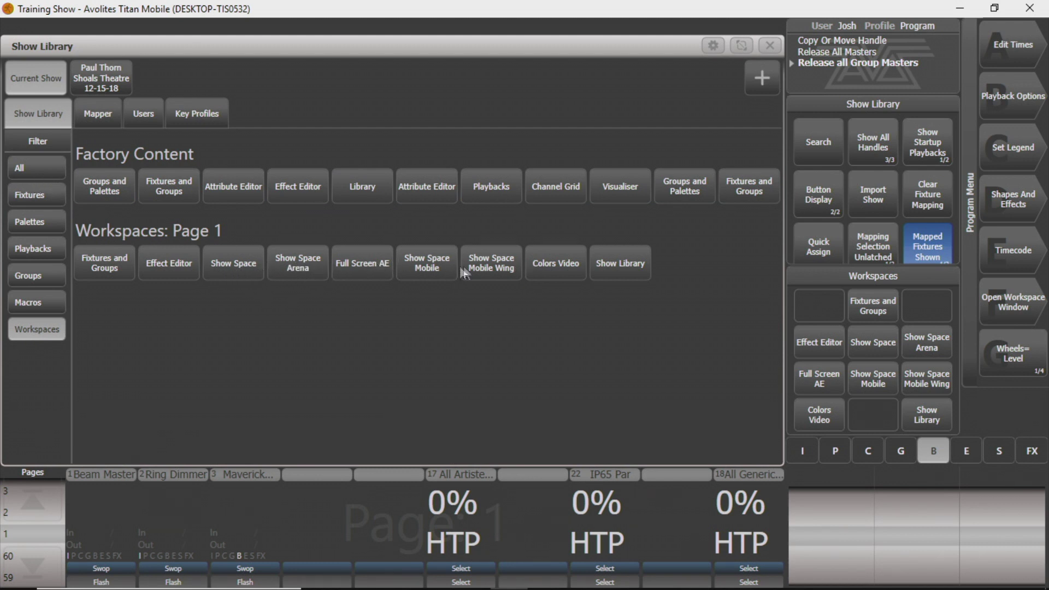
left_click(428, 268)
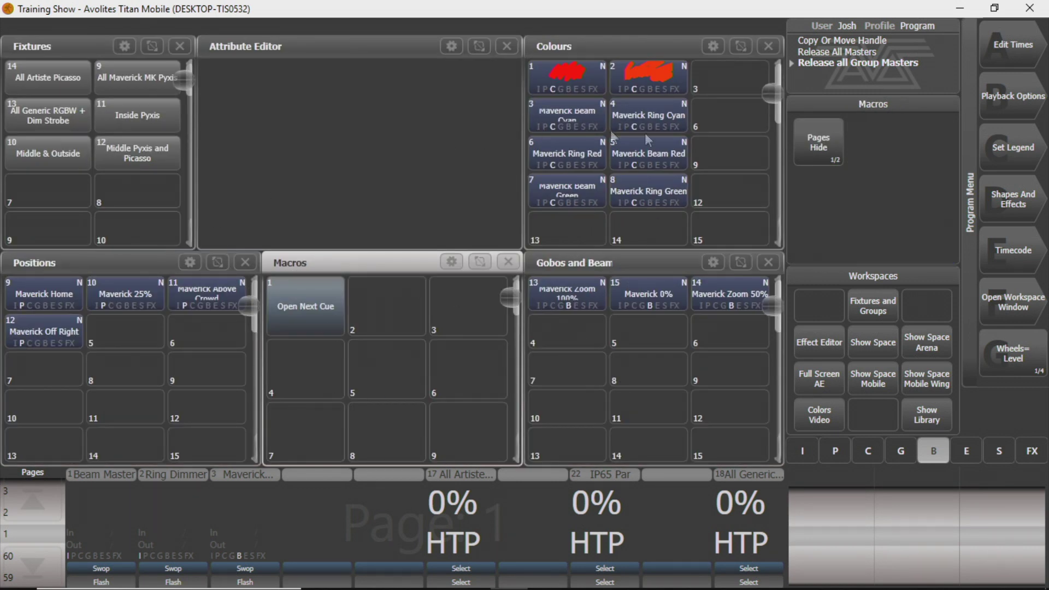
left_click(914, 417)
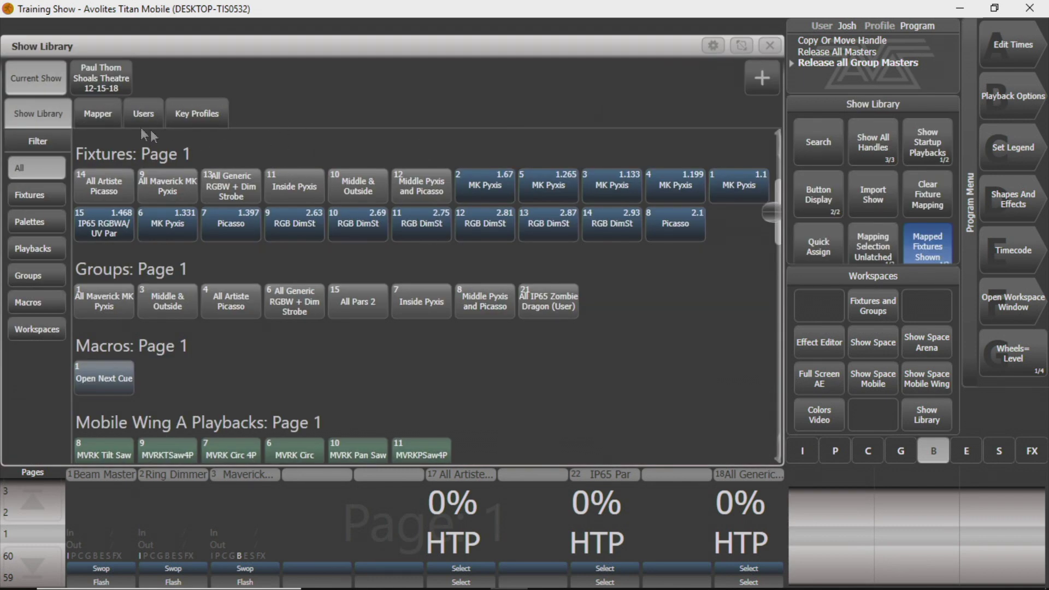
Examine the current show's fixture mapper, its users and the full list of key profiles
left_click(114, 120)
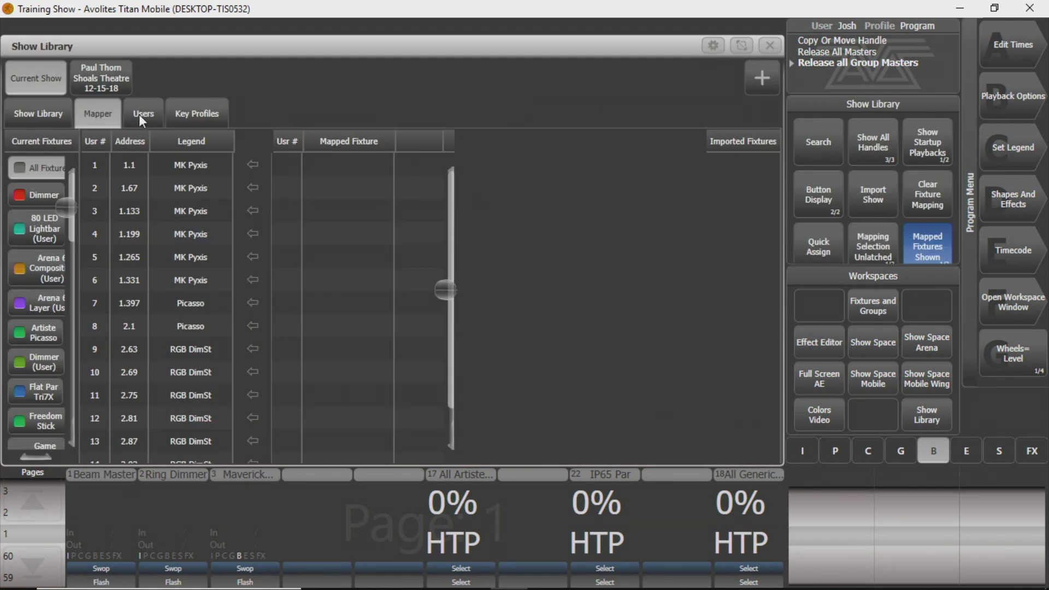
left_click(140, 116)
left_click(179, 116)
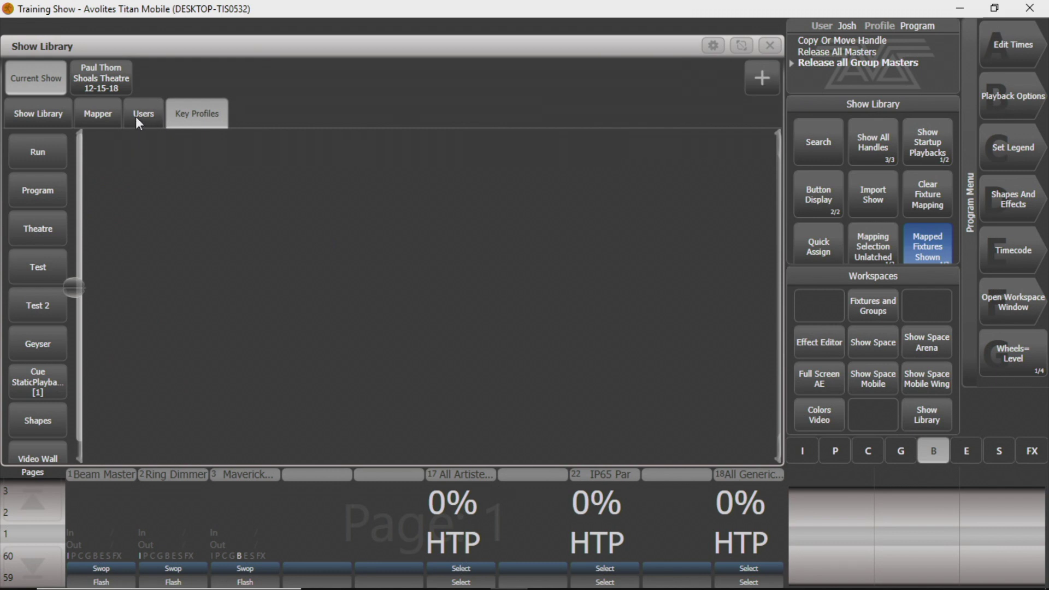
left_click(137, 117)
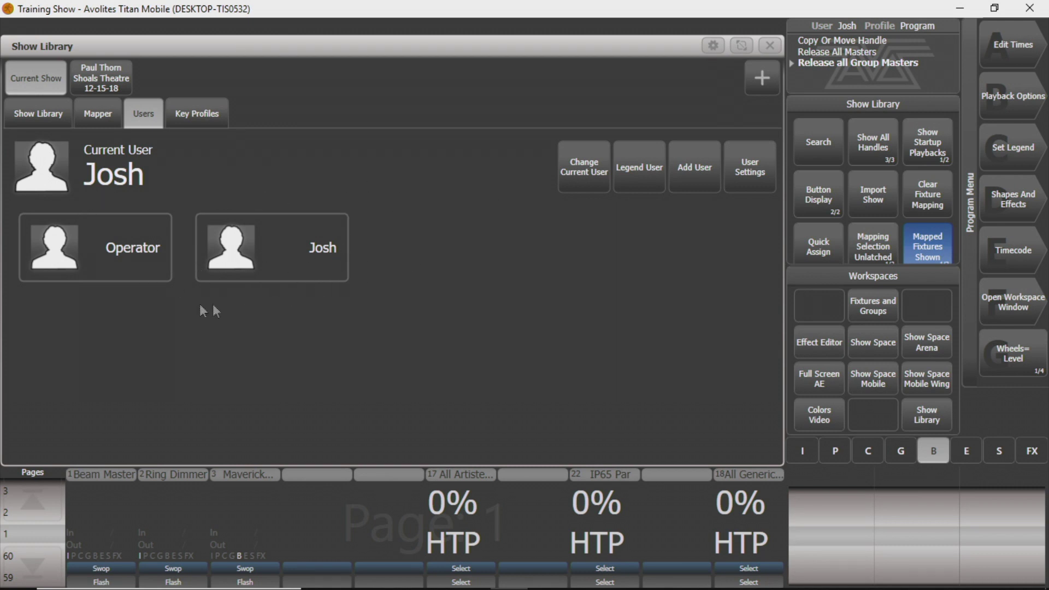
left_click(186, 116)
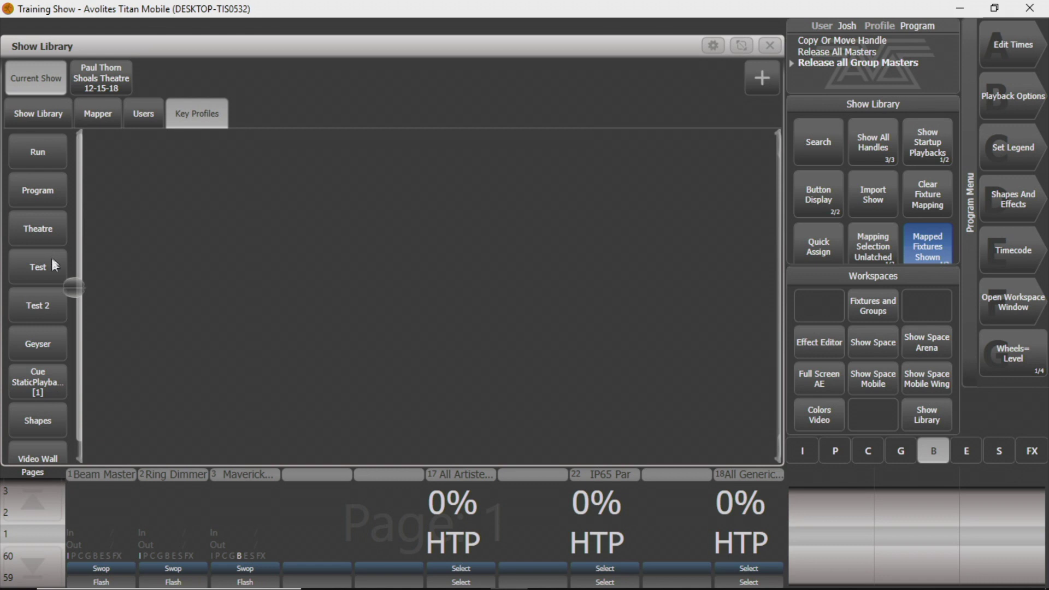
scroll(47, 273, "down", 1)
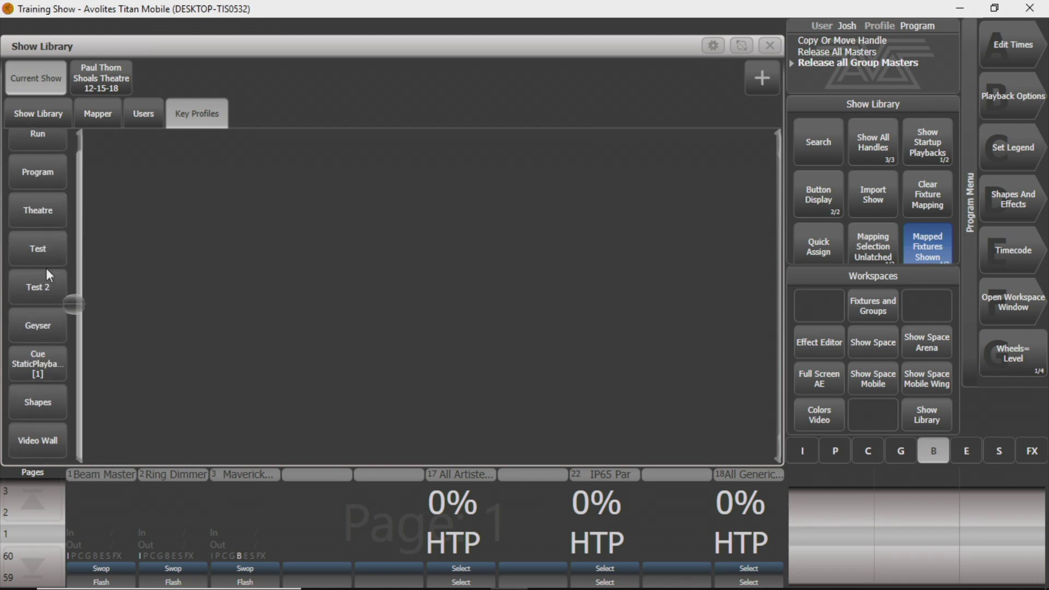
scroll(46, 448, "up", 1)
scroll(49, 328, "down", 1)
scroll(51, 295, "up", 1)
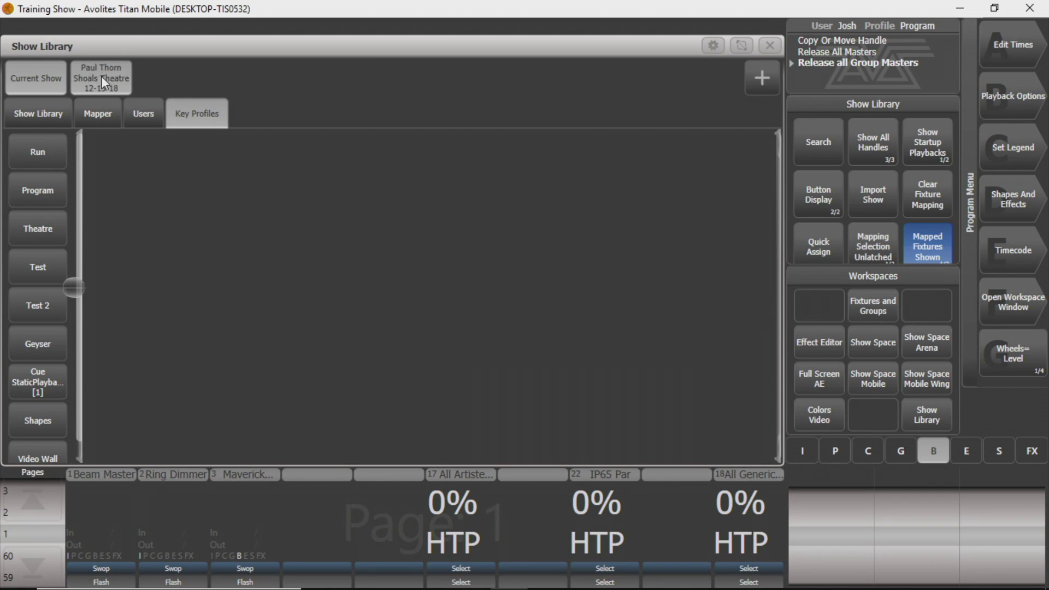
Switch to the imported show and examine its users and its fixture mapping
left_click(101, 77)
left_click(155, 114)
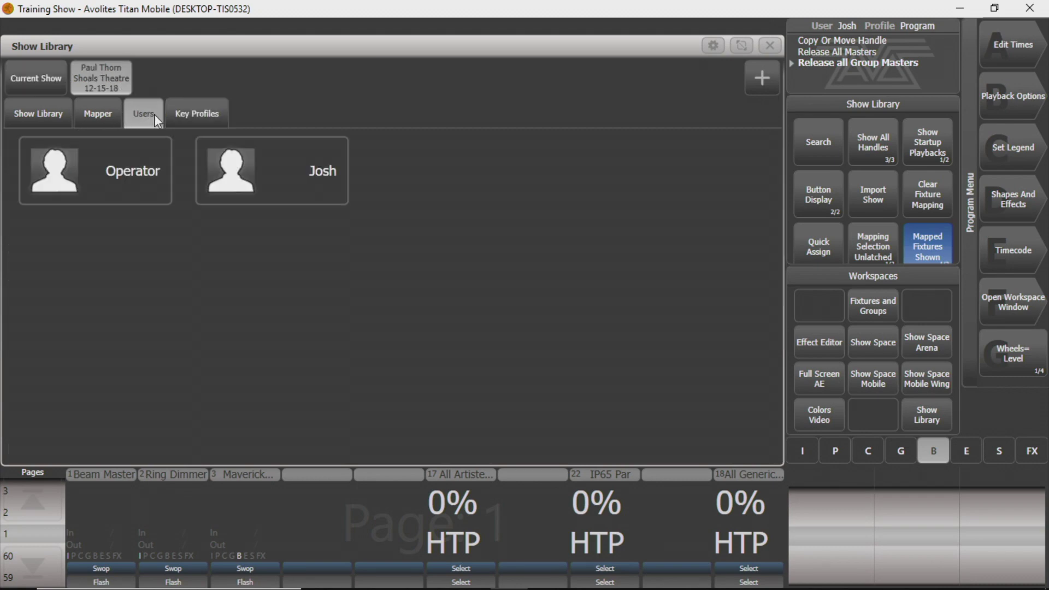
left_click(116, 113)
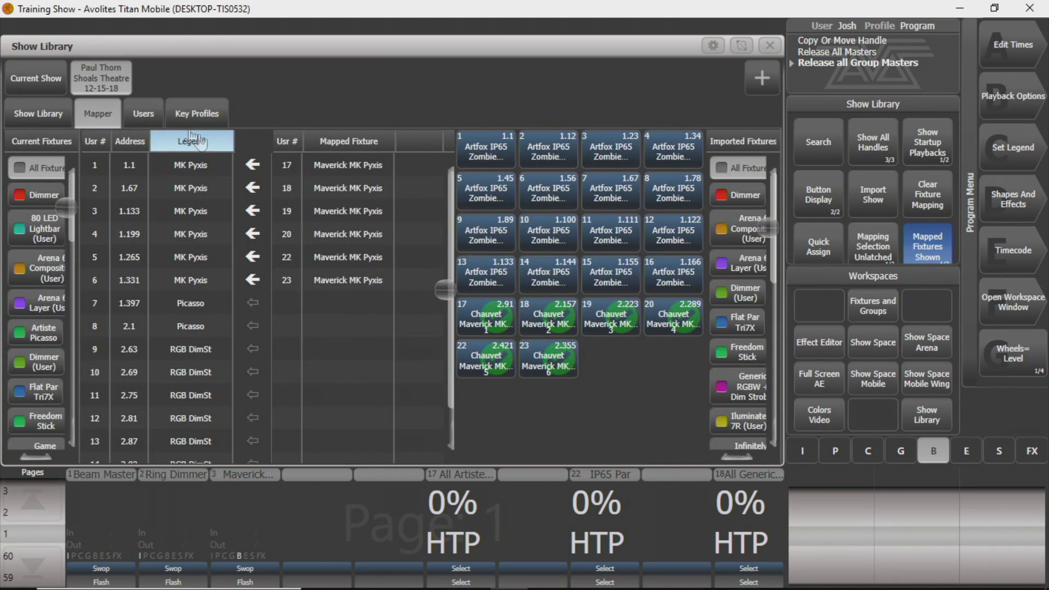
left_click(146, 112)
left_click(96, 114)
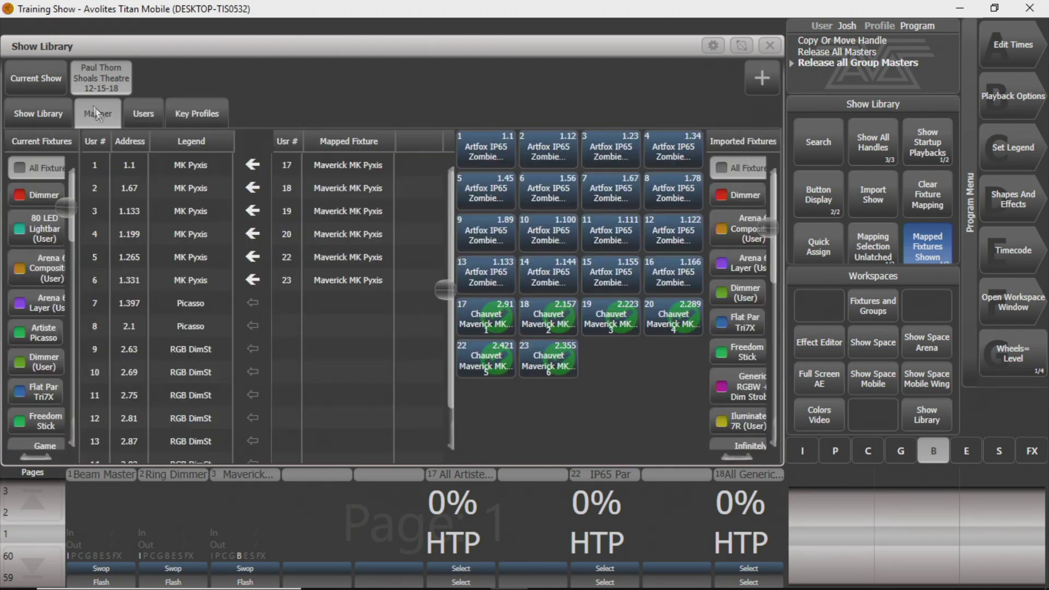
Compare the fixture mapper of the current show with the imported show's, and return to the current show's library
left_click(53, 86)
left_click(101, 87)
left_click(54, 81)
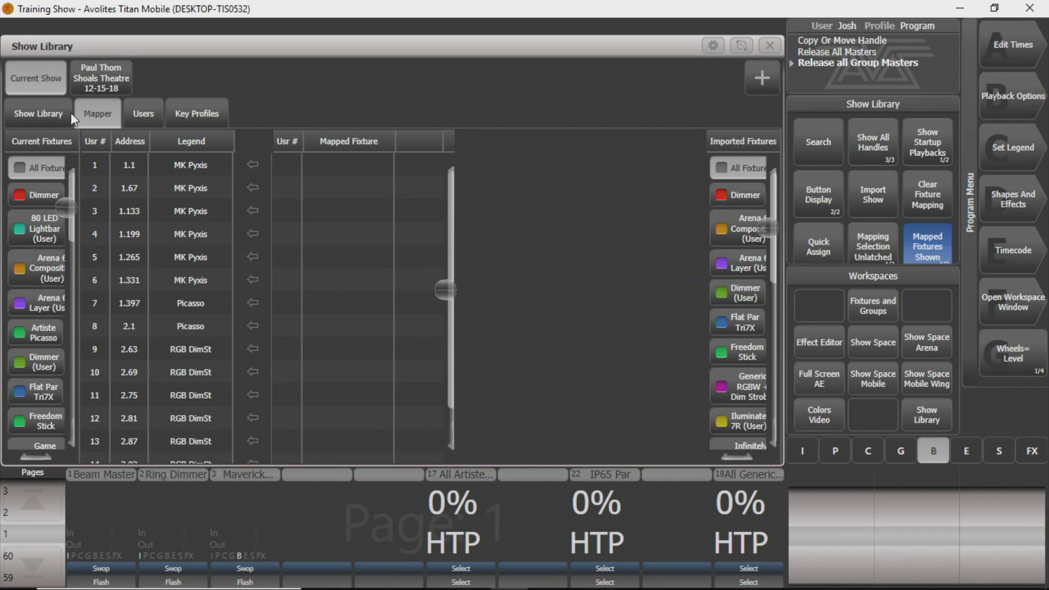
left_click(98, 85)
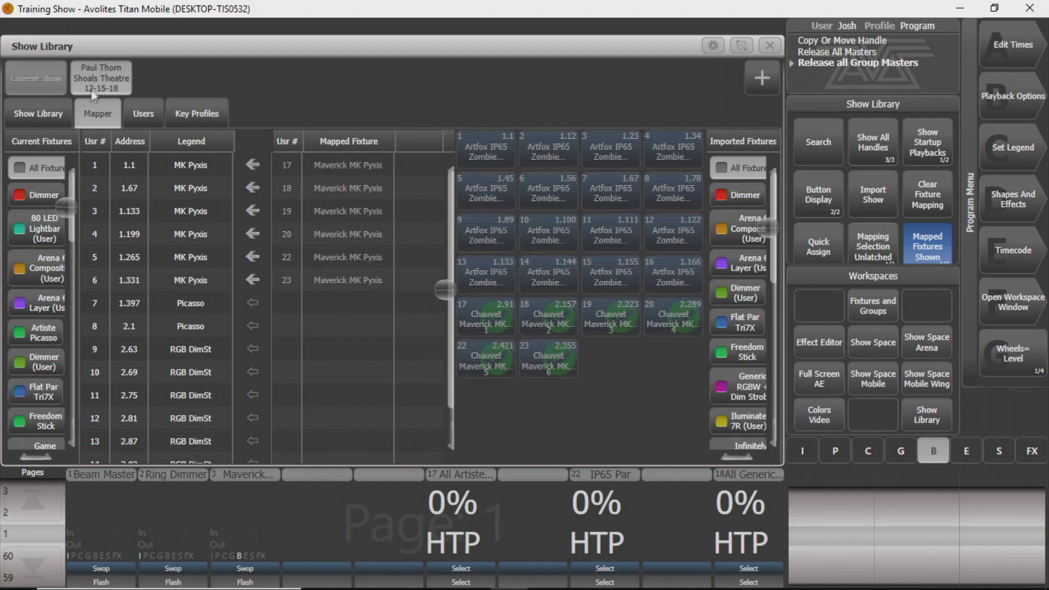
left_click(51, 115)
left_click(36, 79)
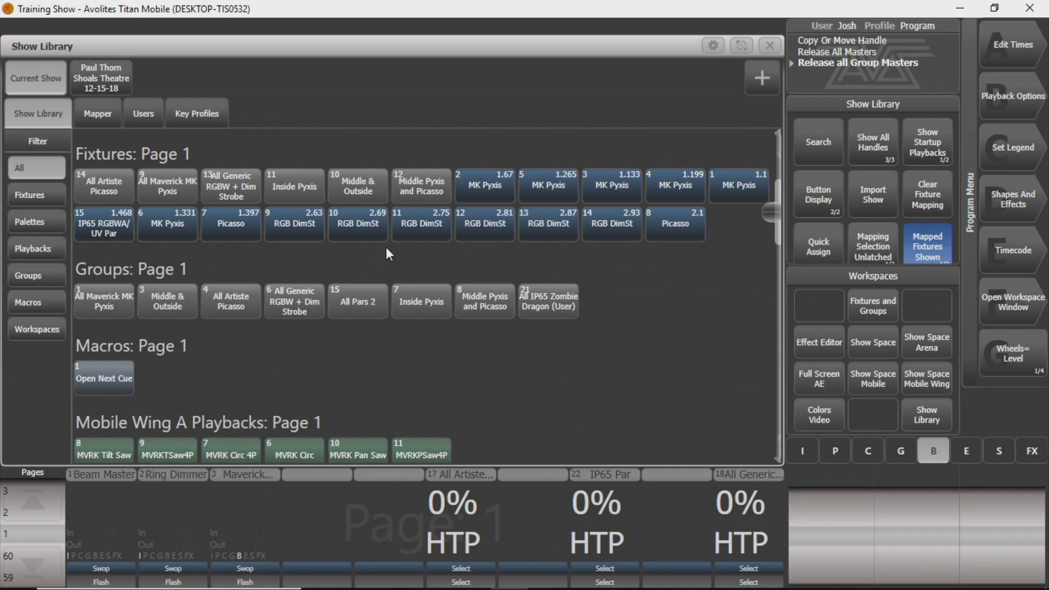
Look through all handles in the current show's library, from beams and colours to fixtures, groups and macros
scroll(386, 247, "down", 4)
scroll(385, 249, "up", 6)
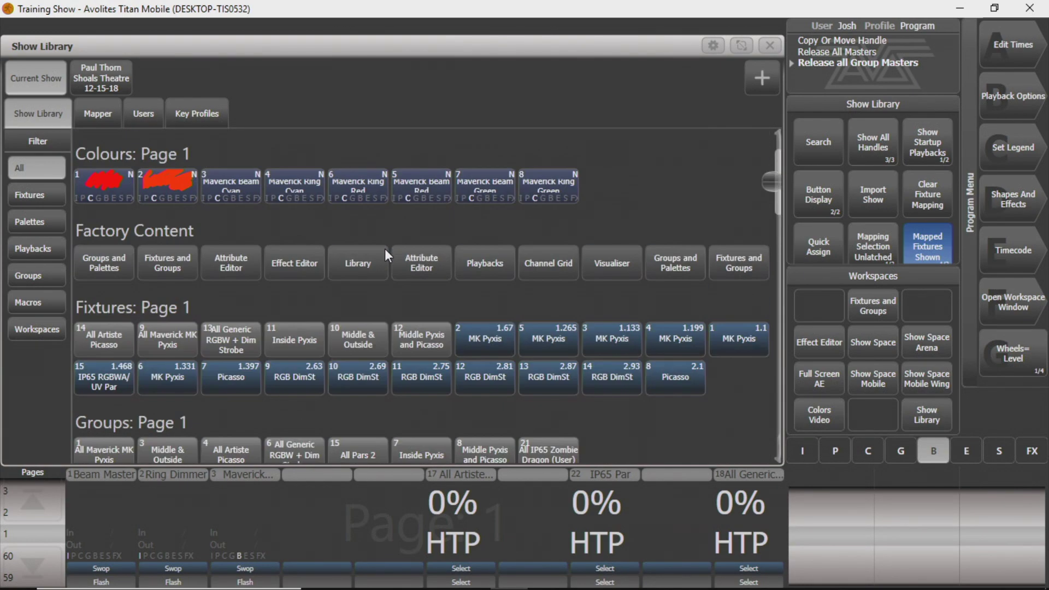
scroll(385, 248, "up", 2)
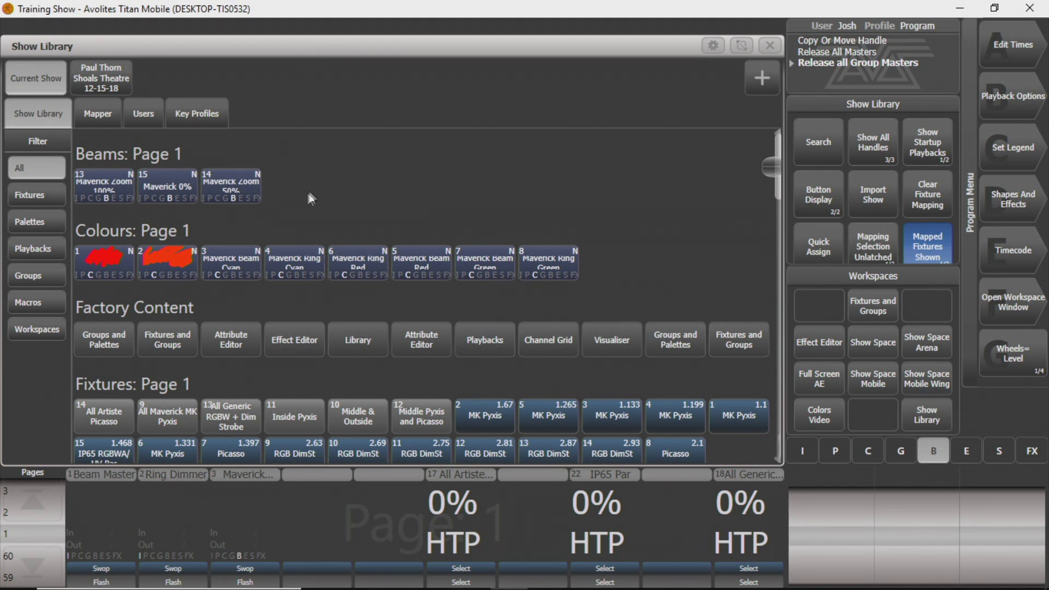
scroll(129, 212, "down", 1)
scroll(129, 213, "up", 1)
scroll(164, 249, "down", 3)
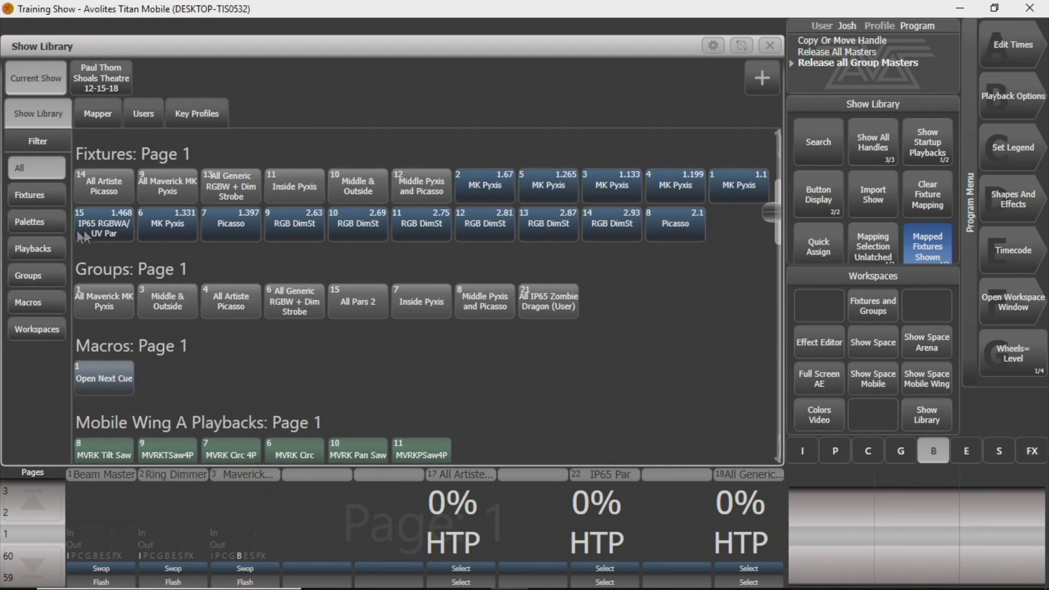
scroll(394, 220, "up", 3)
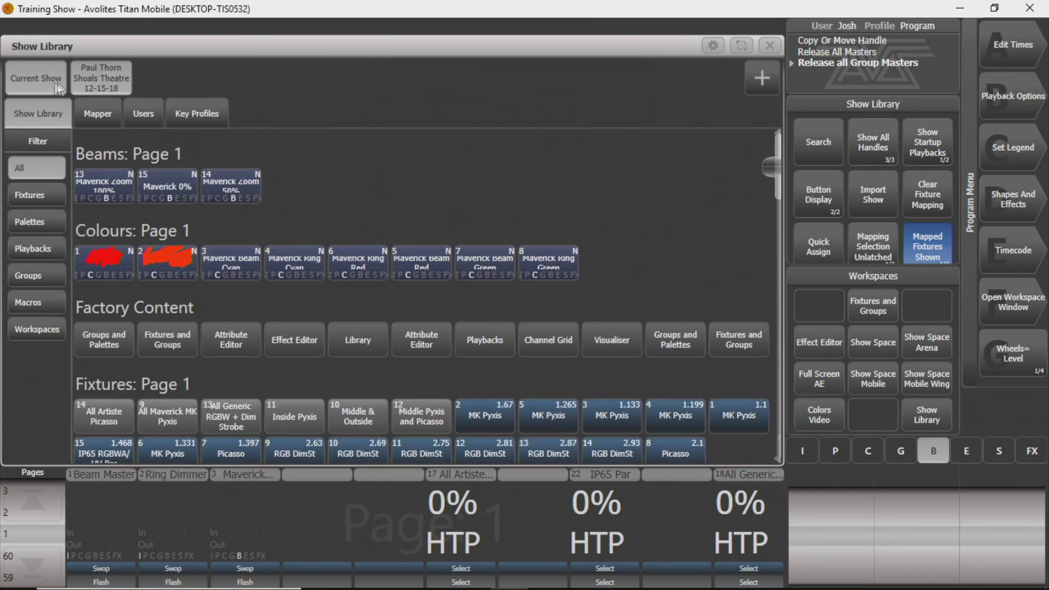
Go through the current show's mapper, users and key profiles again and return to its library of handles
left_click(98, 114)
left_click(145, 113)
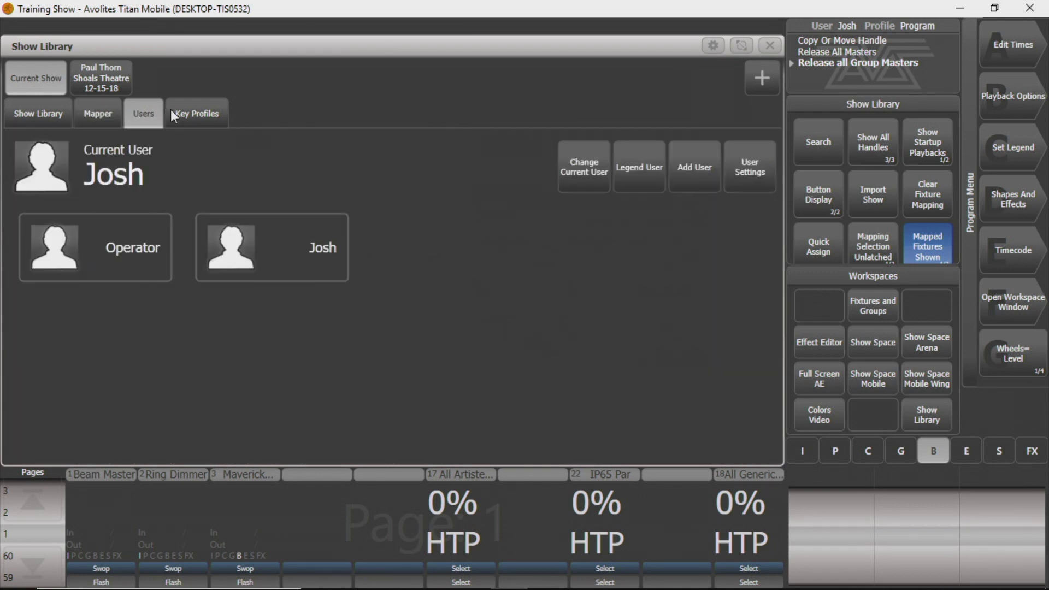
left_click(173, 115)
left_click(92, 114)
left_click(56, 114)
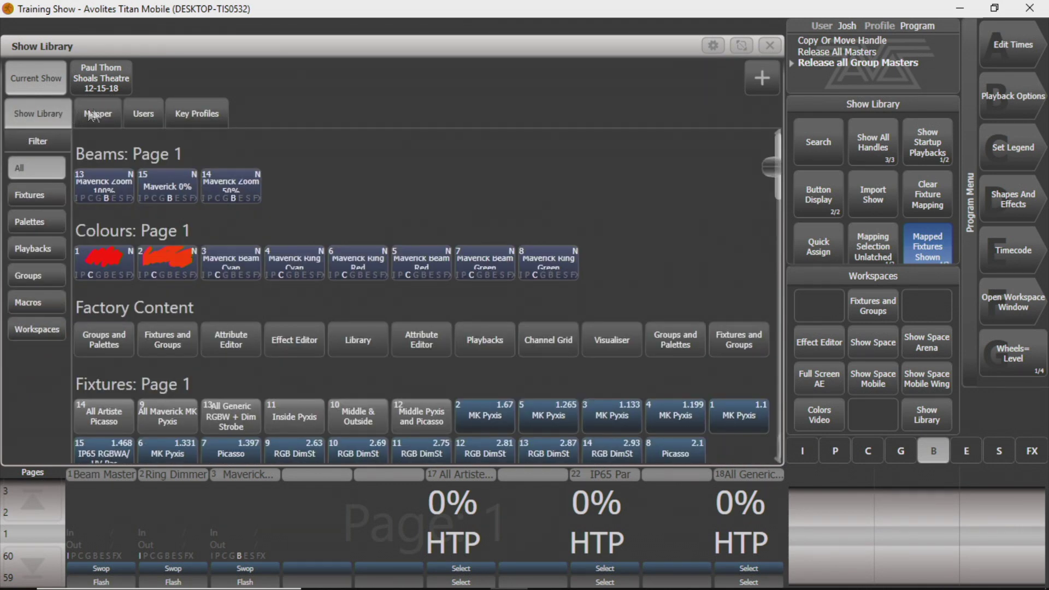